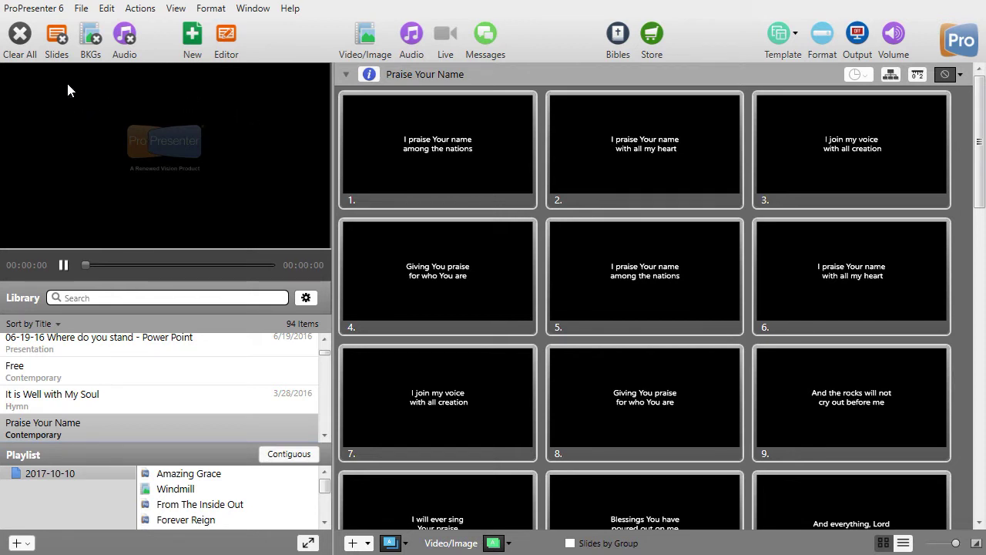
# Step: Import powerpoint.pptx from the WiseTurtle folder as native PowerPoint slides with all layers and animations
pyautogui.click(82, 14)
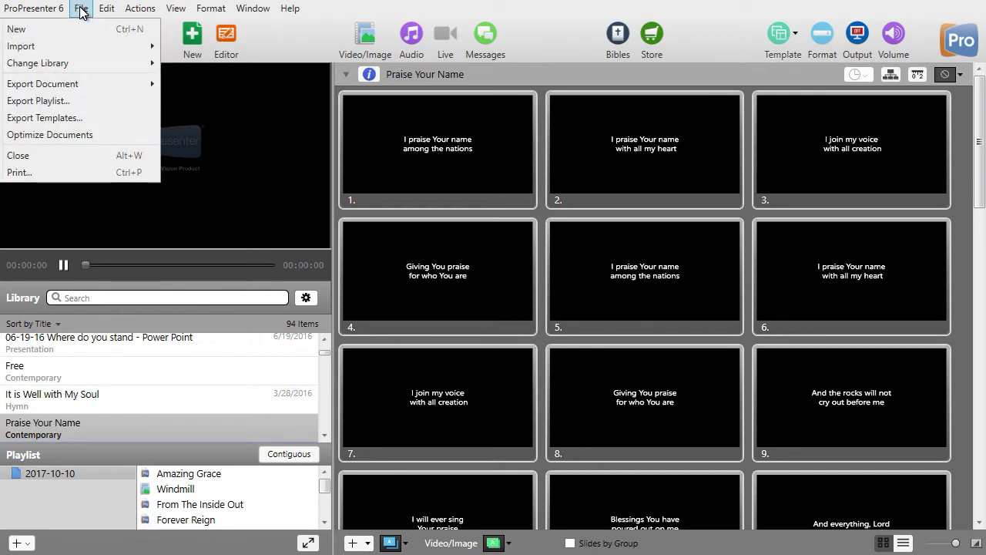
pyautogui.moveTo(77, 48)
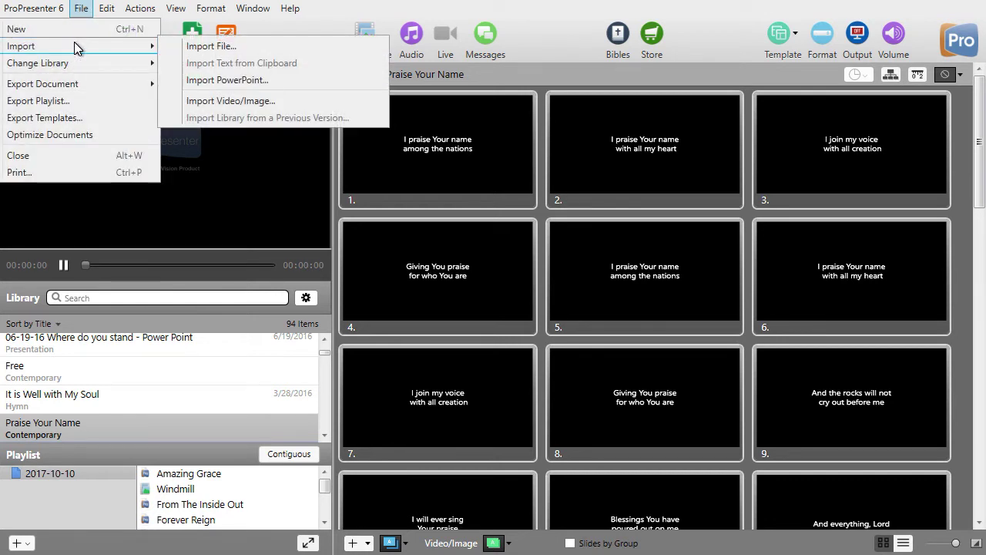
pyautogui.click(290, 79)
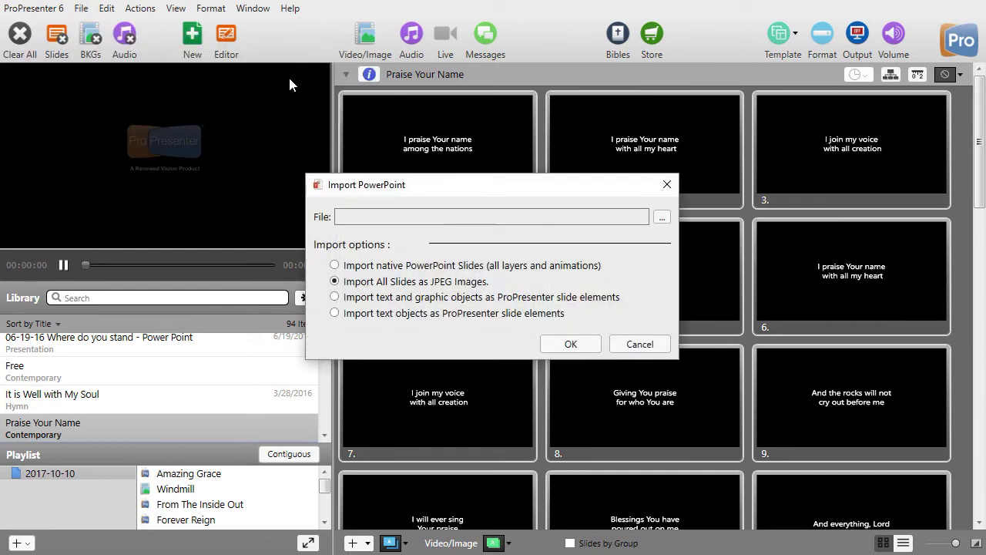
pyautogui.click(661, 218)
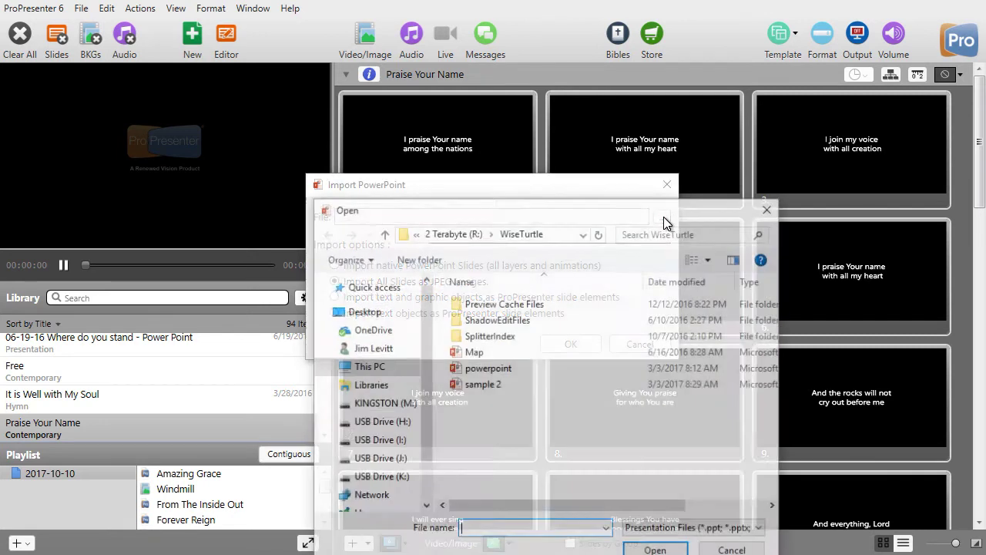
pyautogui.click(504, 369)
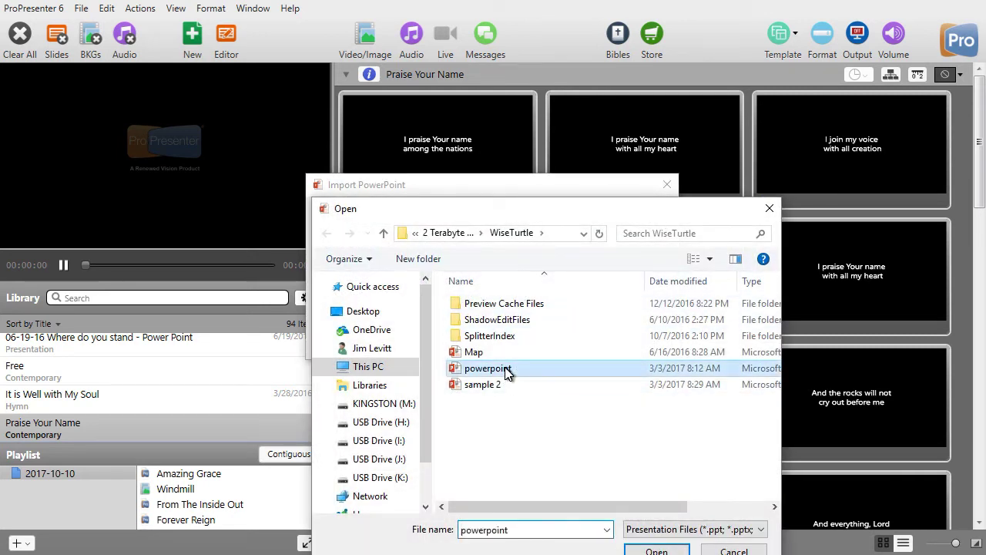
pyautogui.click(657, 550)
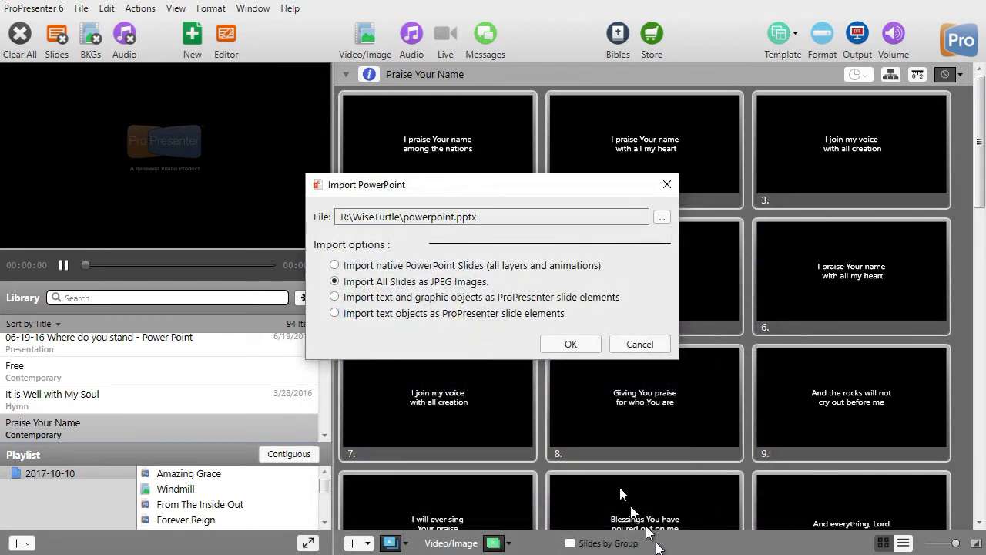
pyautogui.click(337, 266)
pyautogui.click(571, 347)
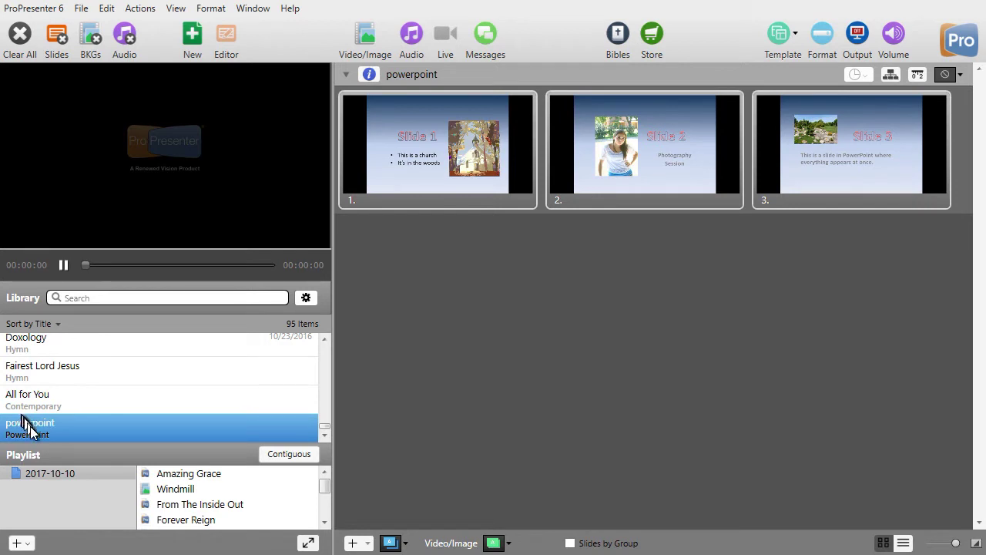
# Step: Rename the imported powerpoint library item as "Powerpoint with animations"
pyautogui.rightClick(31, 437)
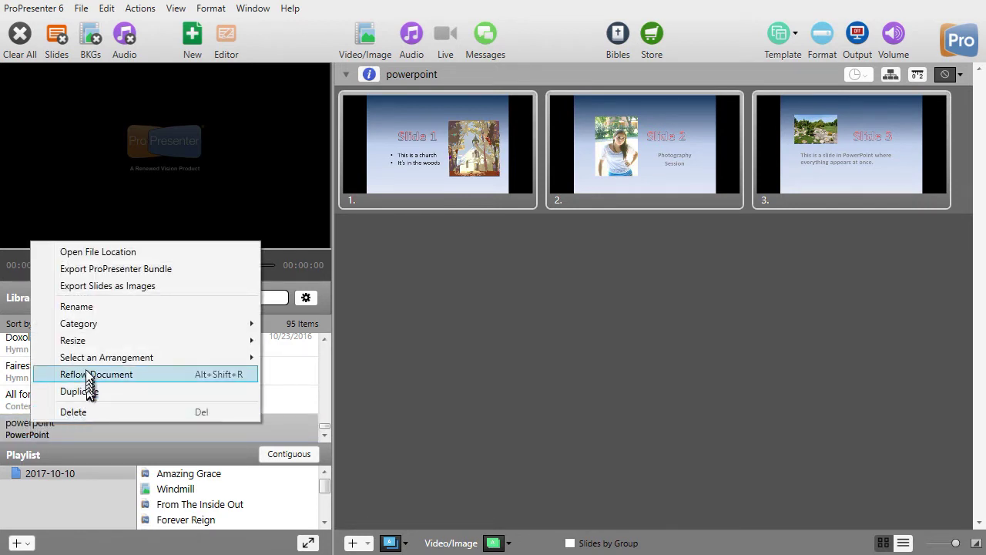
pyautogui.click(97, 308)
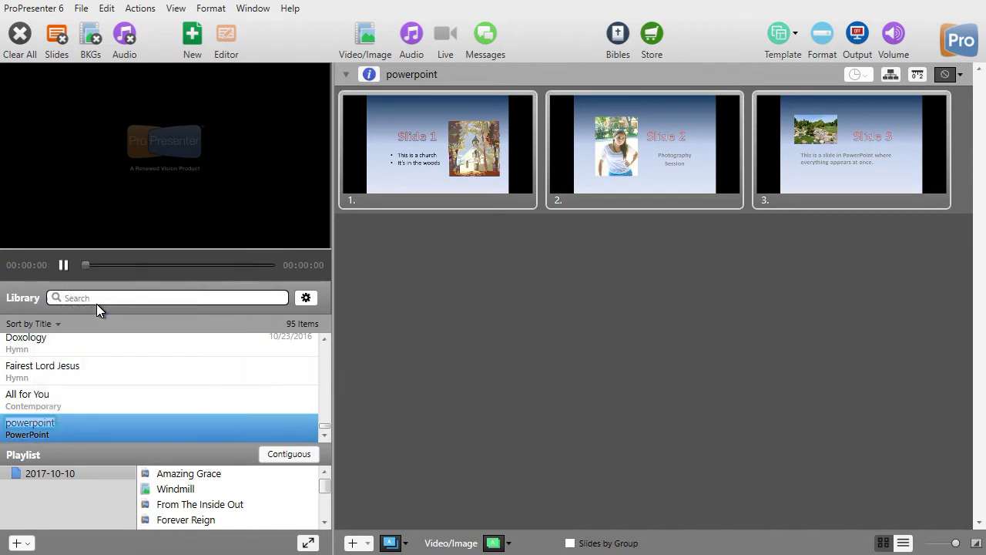
pyautogui.click(76, 424)
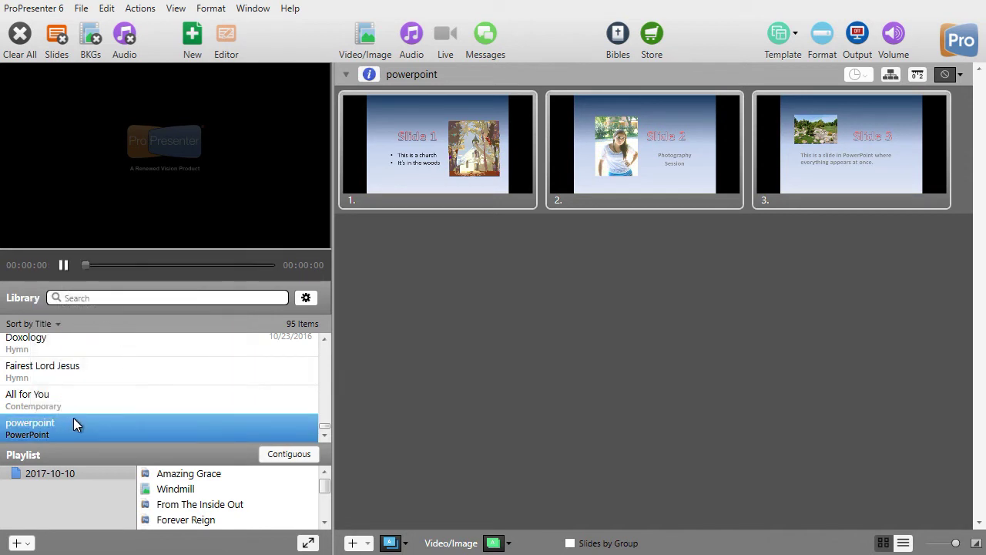
pyautogui.click(75, 424)
pyautogui.write('Powerp')
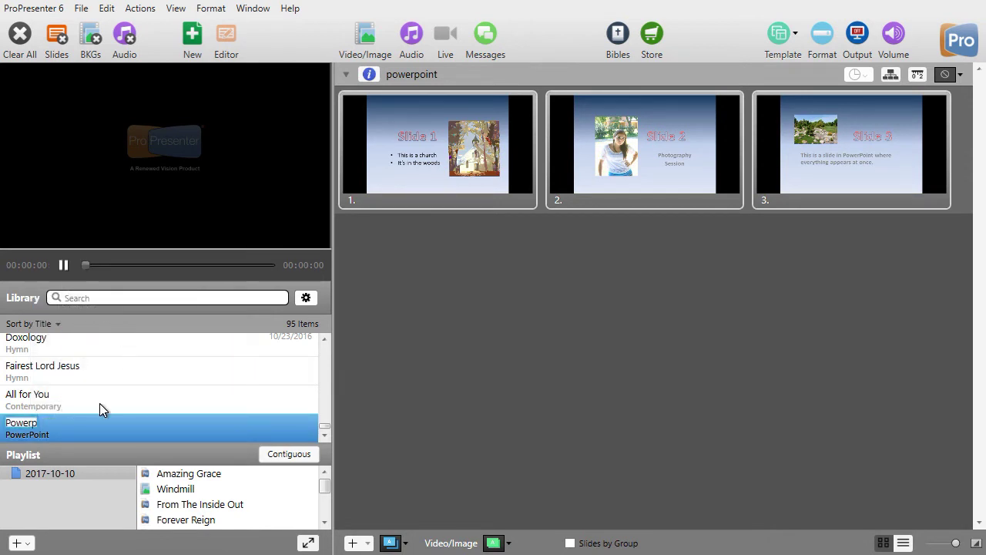
pyautogui.write('oint with a')
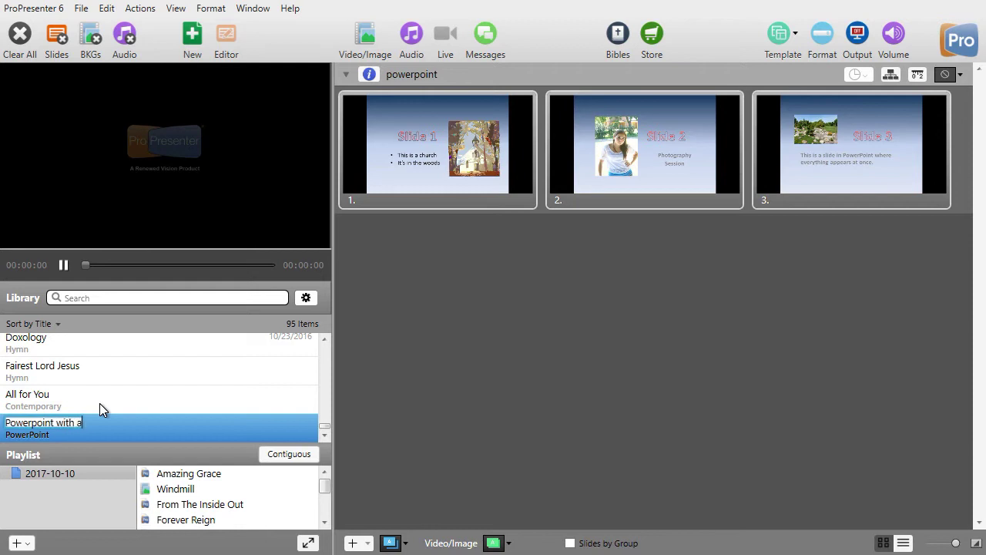
pyautogui.write('nimations')
pyautogui.click(406, 453)
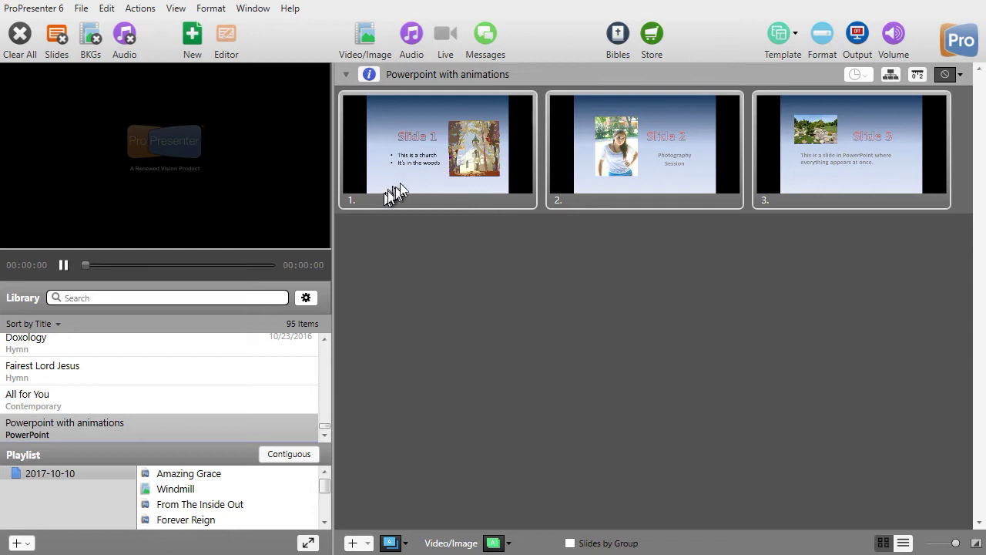
# Step: Present the native PowerPoint slides on the output, starting from slide 1
pyautogui.click(442, 149)
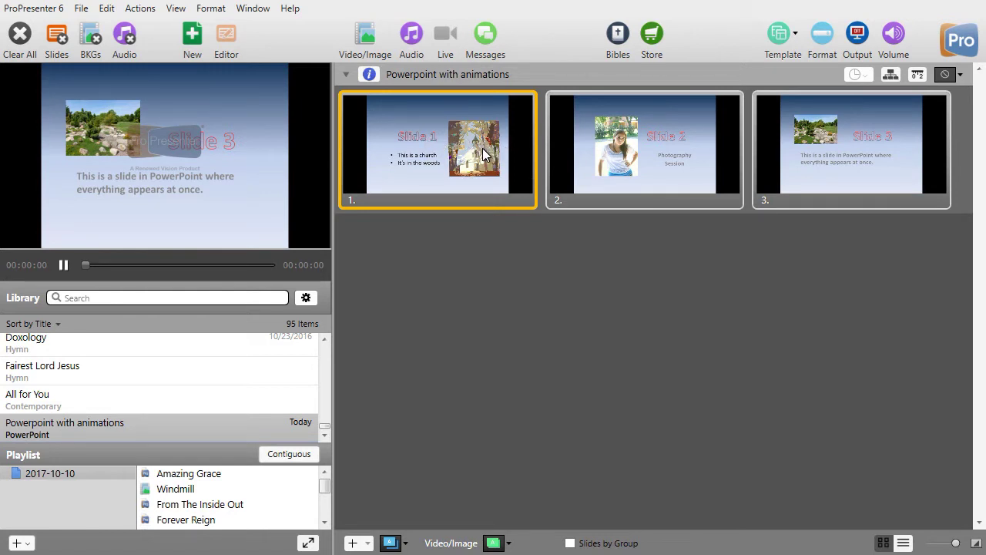
pyautogui.click(417, 163)
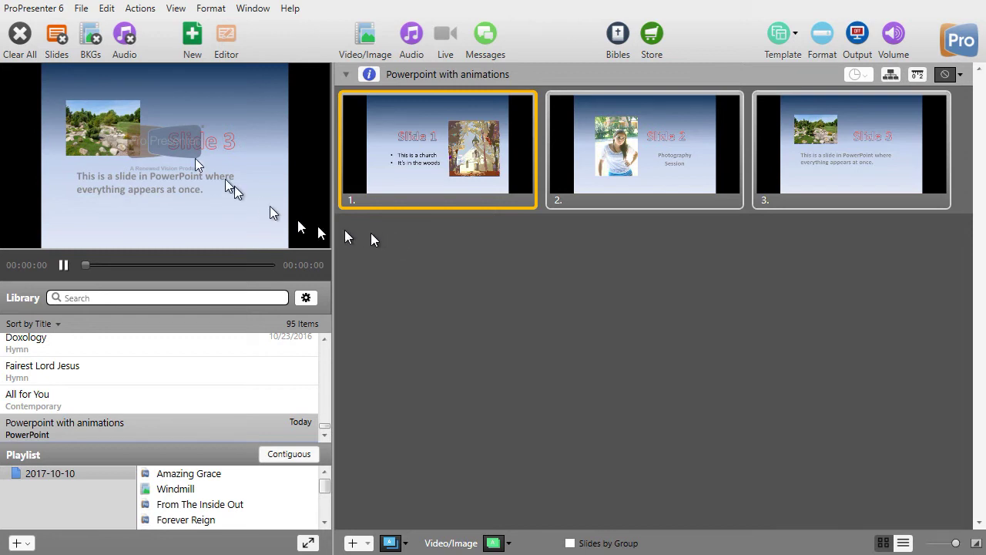
# Step: Import powerpoint.pptx from the WiseTurtle folder again, with all slides as JPEG images
pyautogui.click(81, 9)
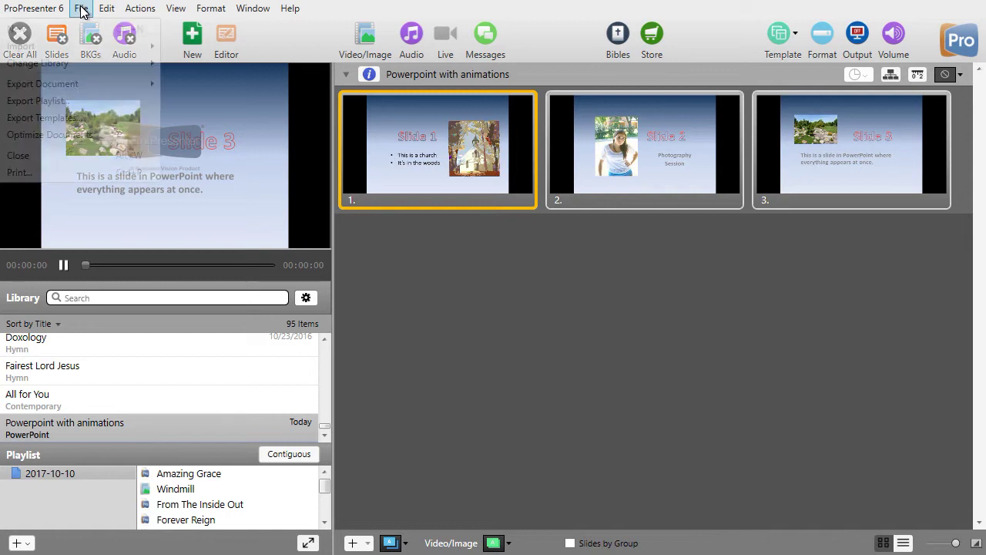
pyautogui.moveTo(79, 48)
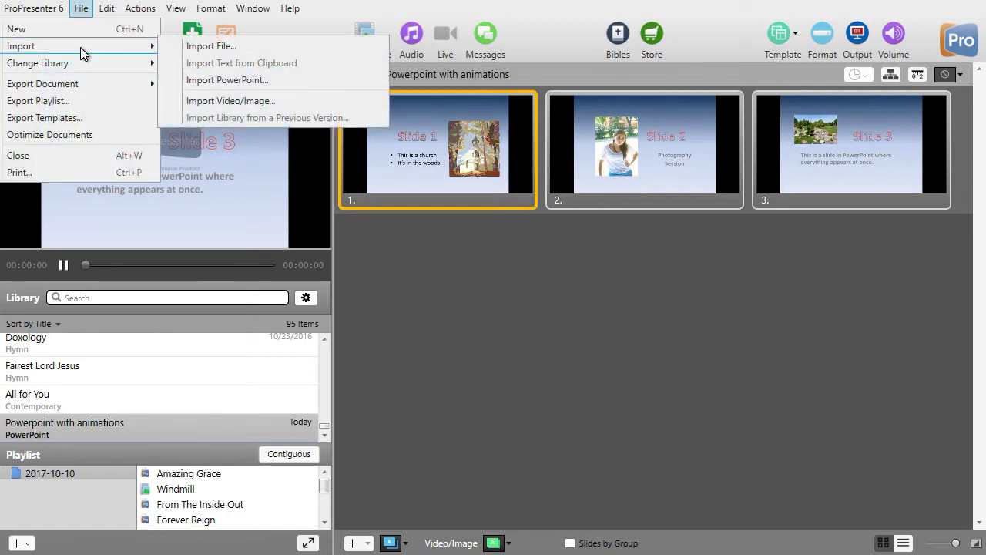
pyautogui.click(233, 81)
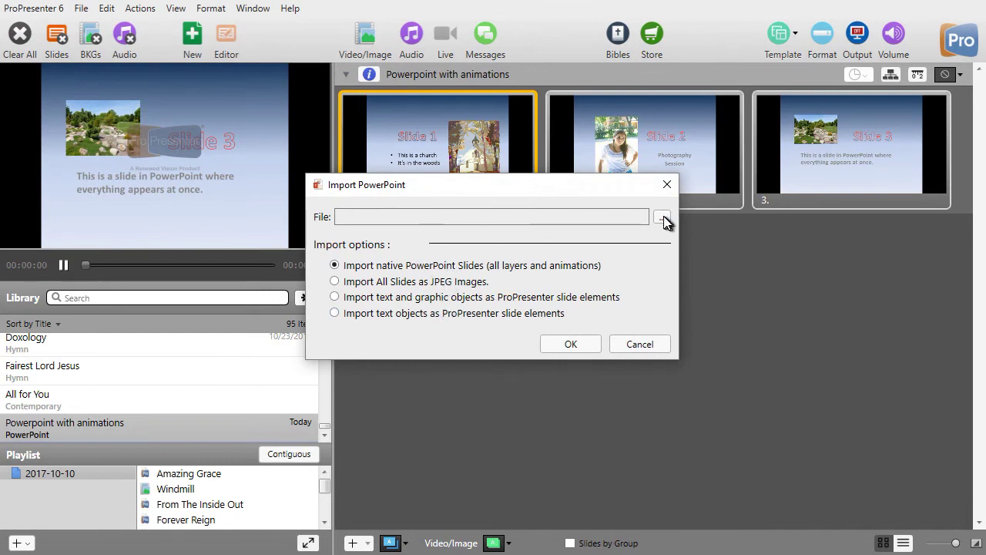
pyautogui.click(662, 218)
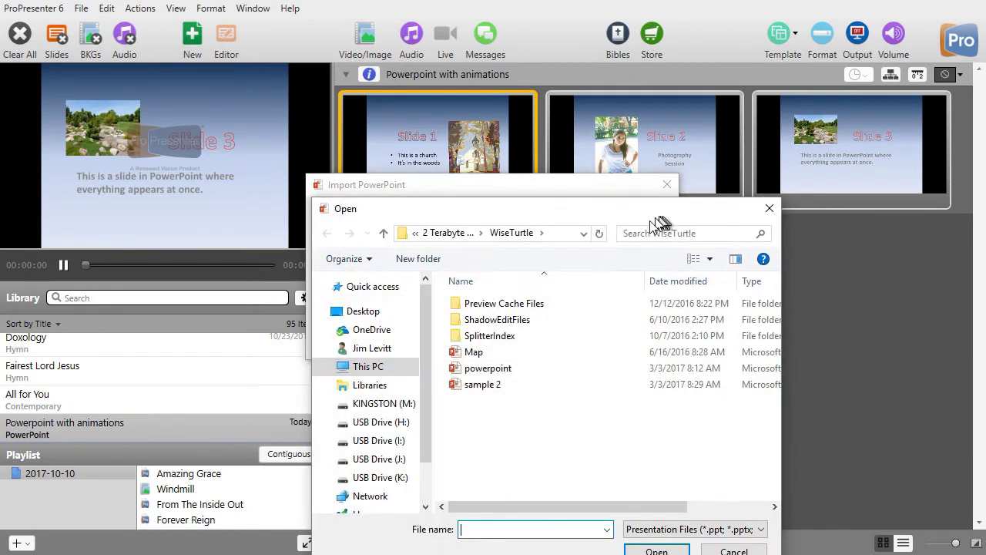
pyautogui.click(514, 368)
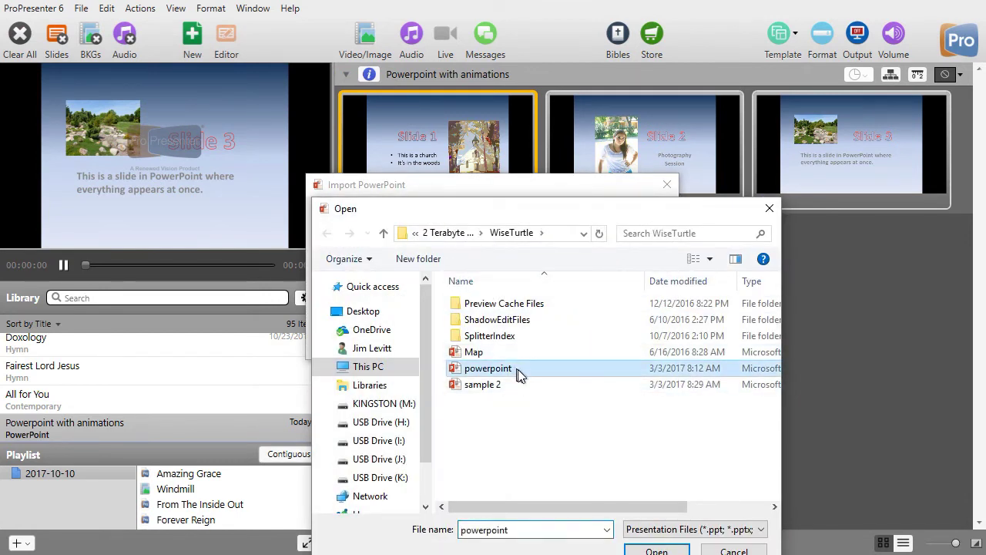
pyautogui.click(675, 550)
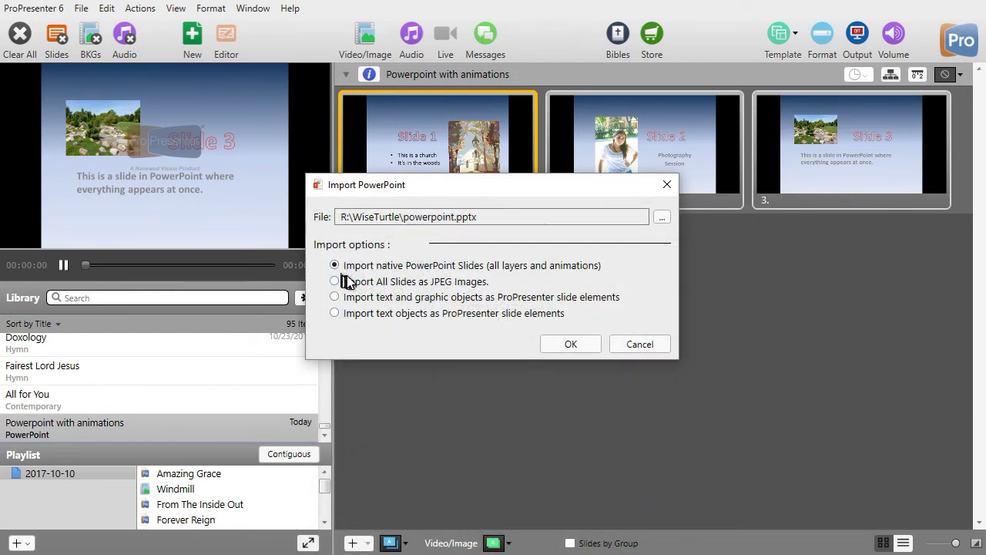
pyautogui.click(339, 281)
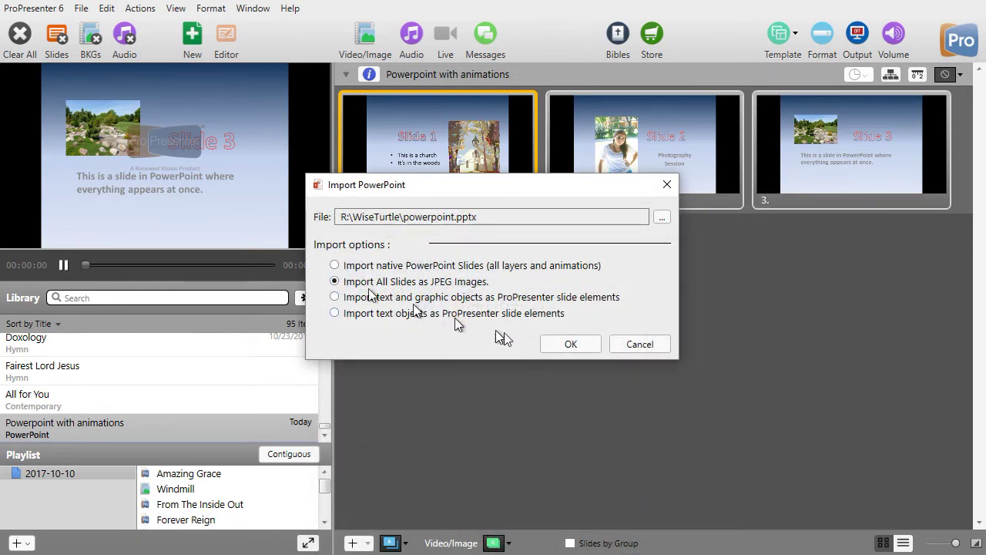
pyautogui.click(568, 344)
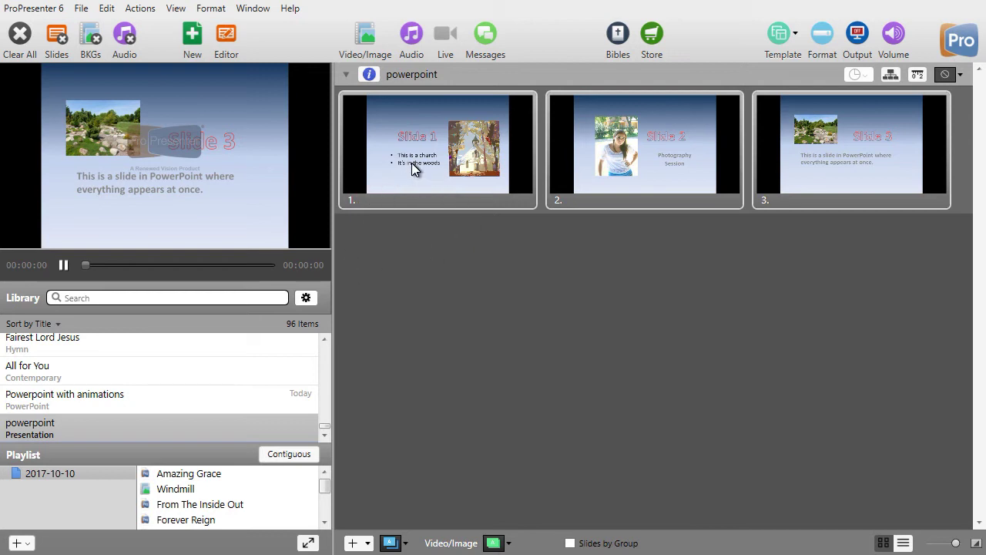
# Step: Rename the newly imported powerpoint presentation in the library as "PowerPoint as JPEG"
pyautogui.click(39, 424)
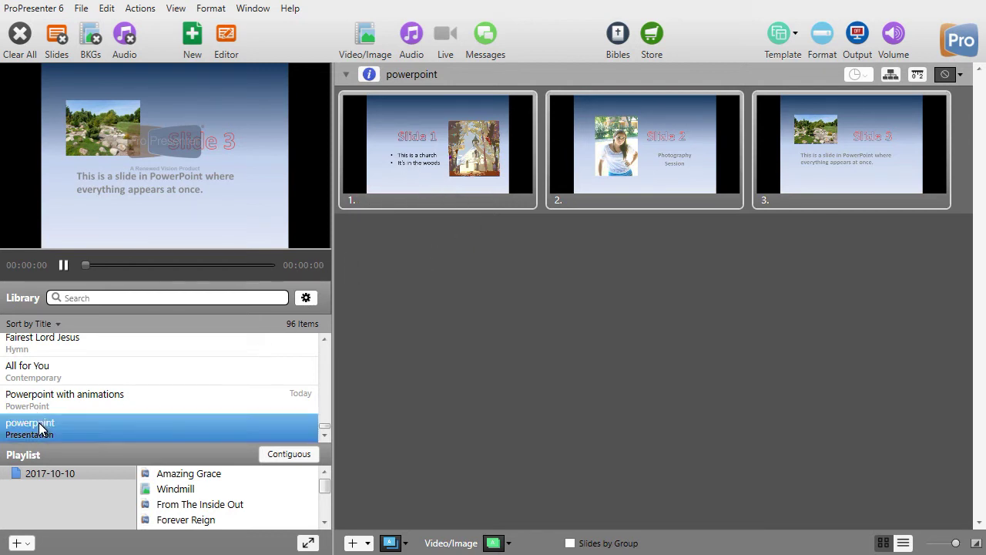
pyautogui.rightClick(40, 429)
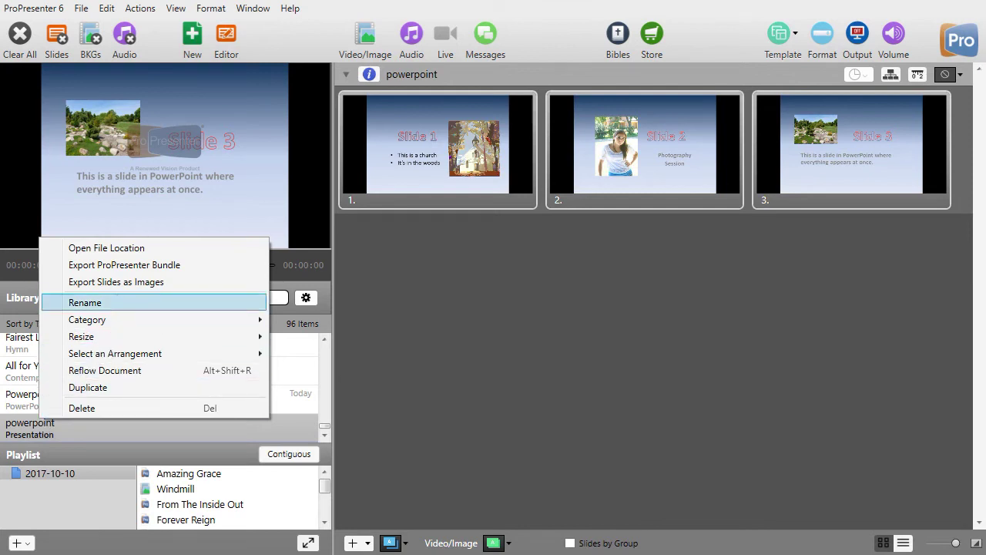
pyautogui.click(123, 302)
pyautogui.write('P')
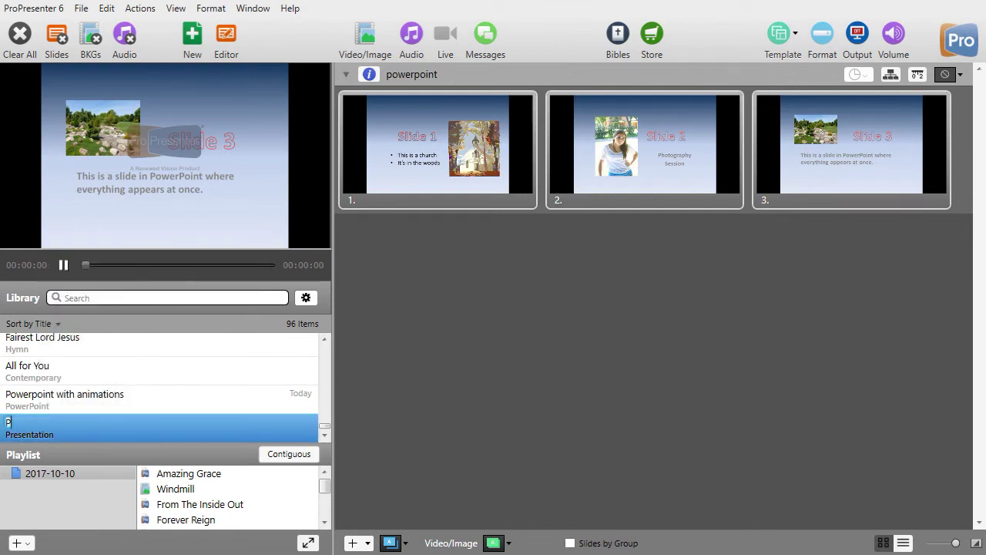
pyautogui.write('owerPoint as JP')
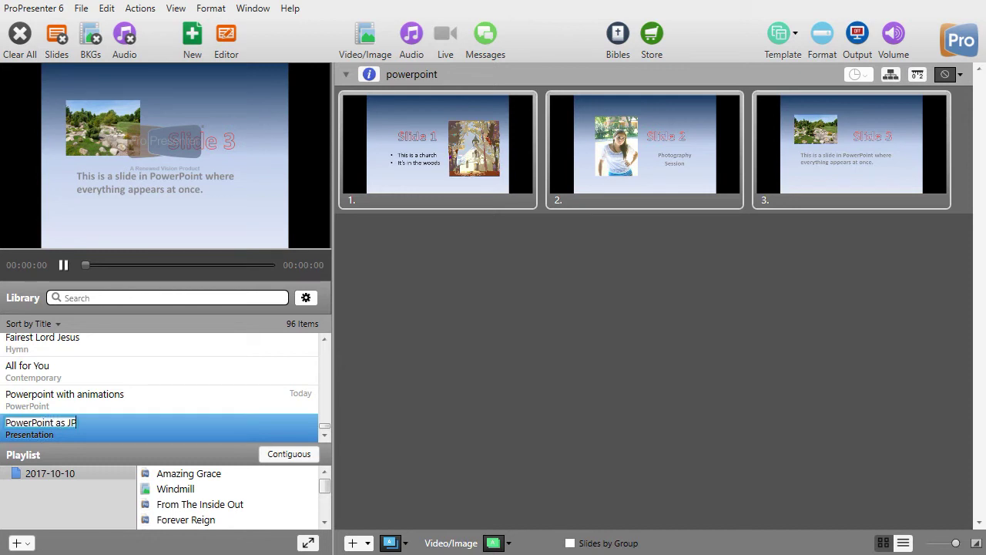
pyautogui.write('EG')
pyautogui.press('Return')
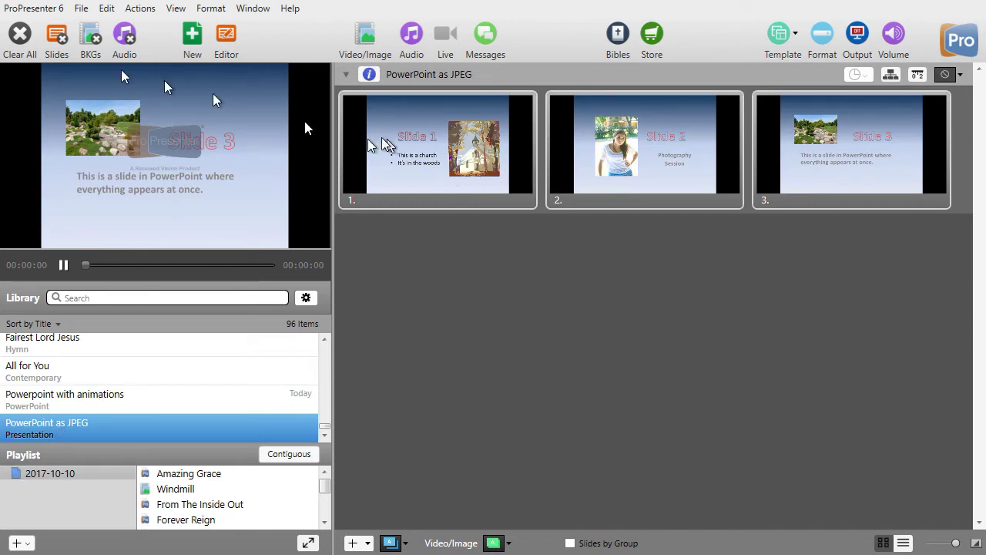
# Step: Clear everything from the output and present slides 1, 2 and 3 of the JPEG presentation in turn
pyautogui.click(21, 35)
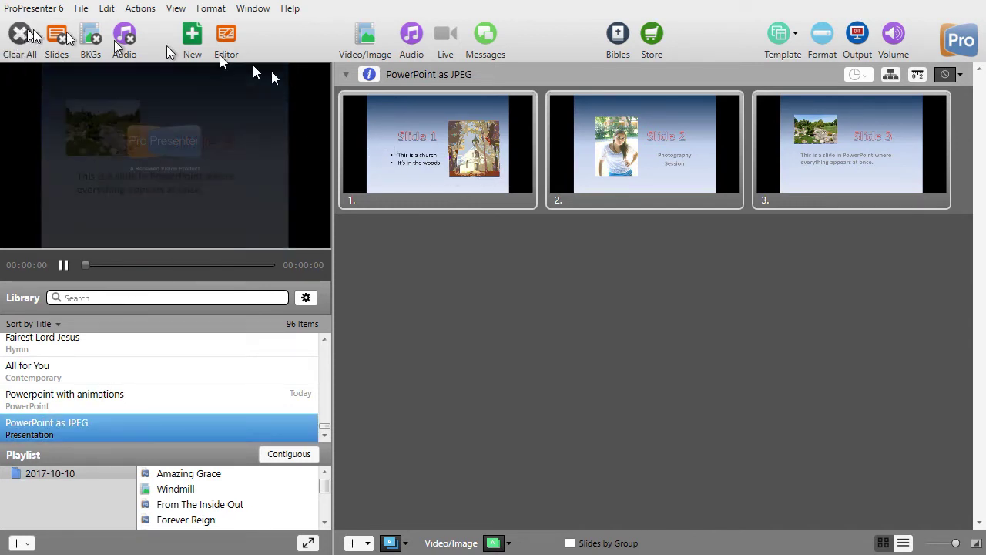
pyautogui.click(432, 144)
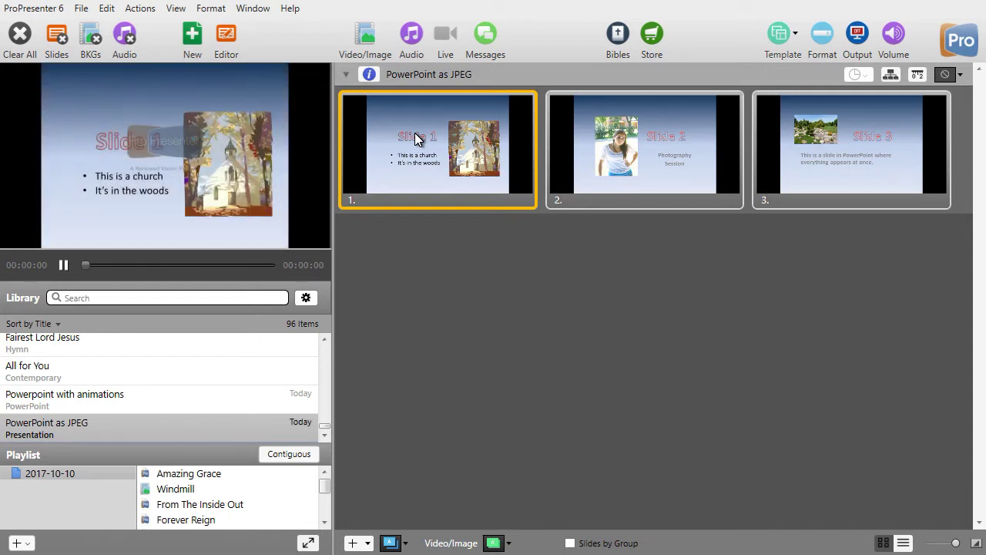
pyautogui.click(605, 143)
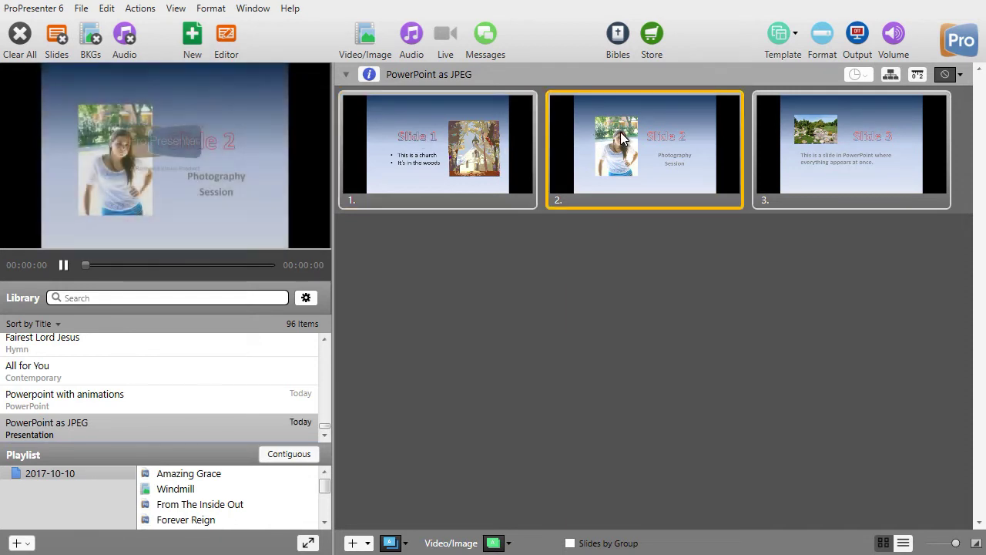
pyautogui.click(839, 142)
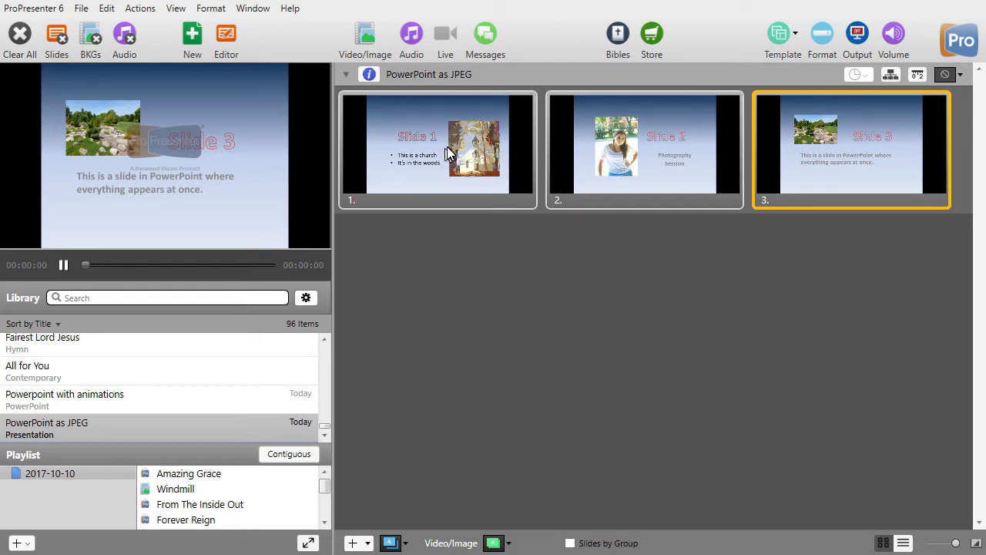
# Step: Open slide 1 of the JPEG presentation for editing and select its full-slide image
pyautogui.rightClick(445, 149)
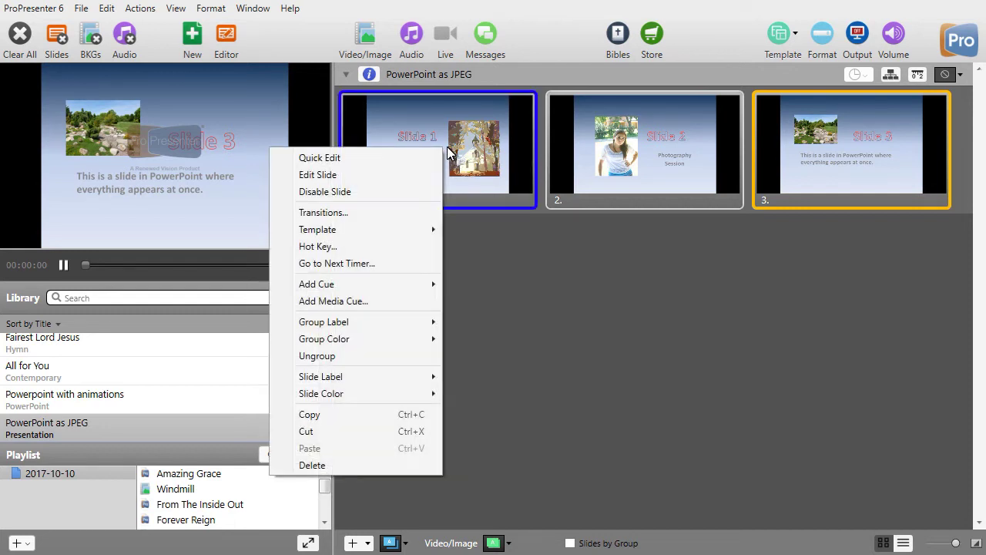
pyautogui.click(410, 176)
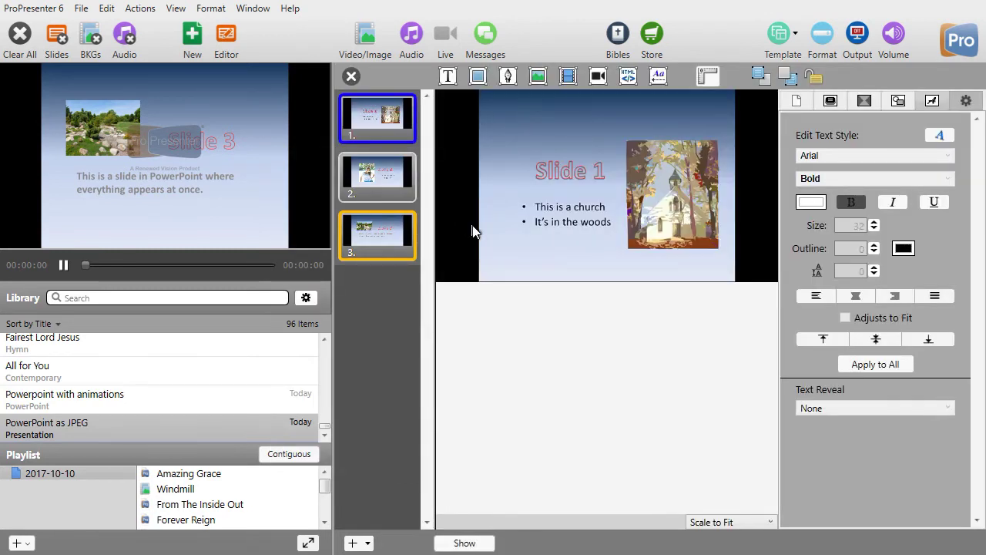
pyautogui.click(583, 191)
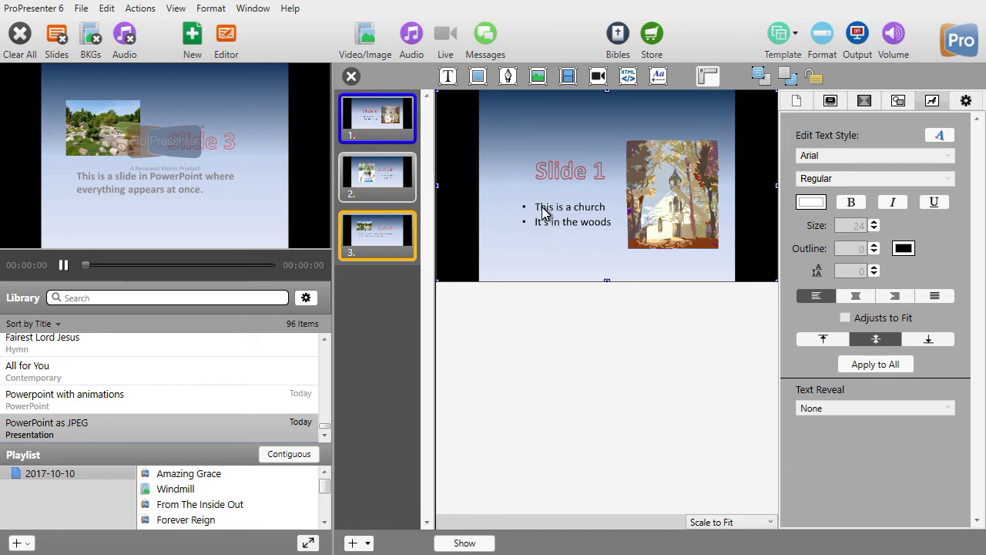
# Step: Close the editor and present slides 2 and 3 of the JPEG presentation in turn
pyautogui.click(350, 77)
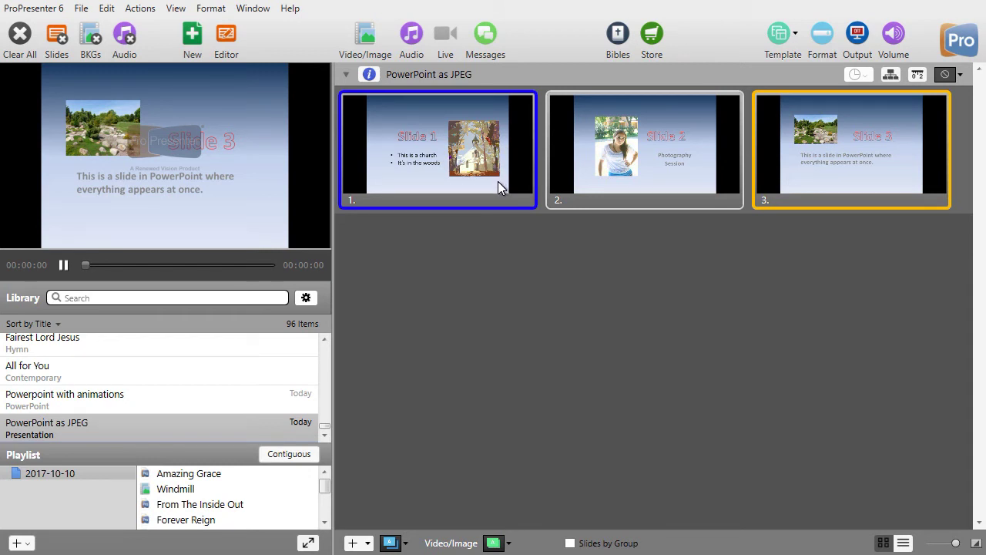
pyautogui.click(668, 160)
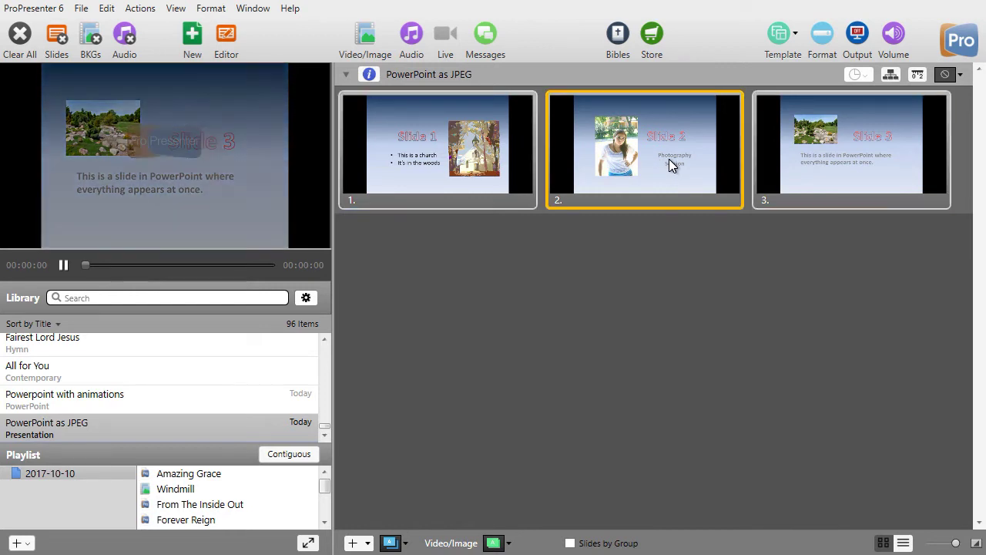
pyautogui.click(835, 148)
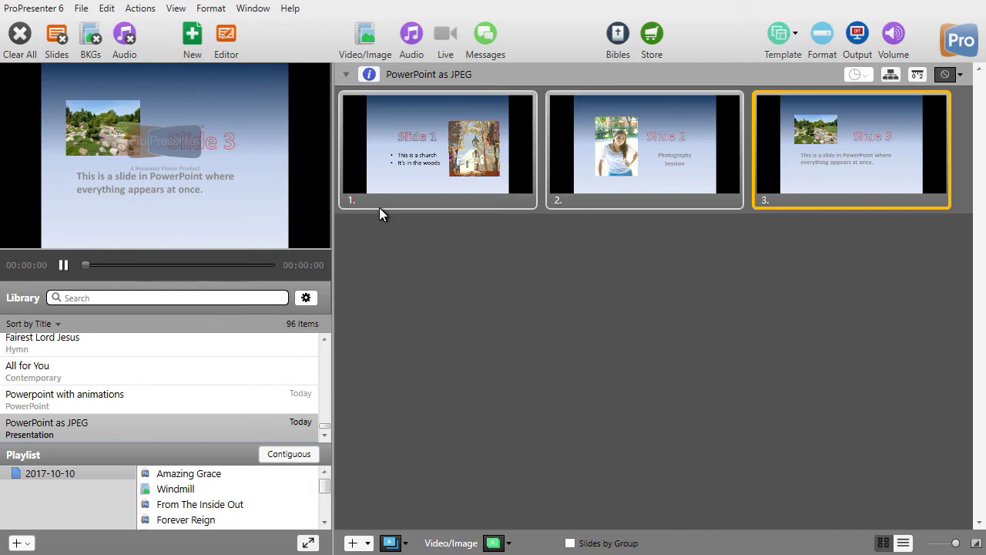
# Step: Import powerpoint.pptx from the WiseTurtle folder with text and graphic objects as ProPresenter slide elements
pyautogui.click(81, 11)
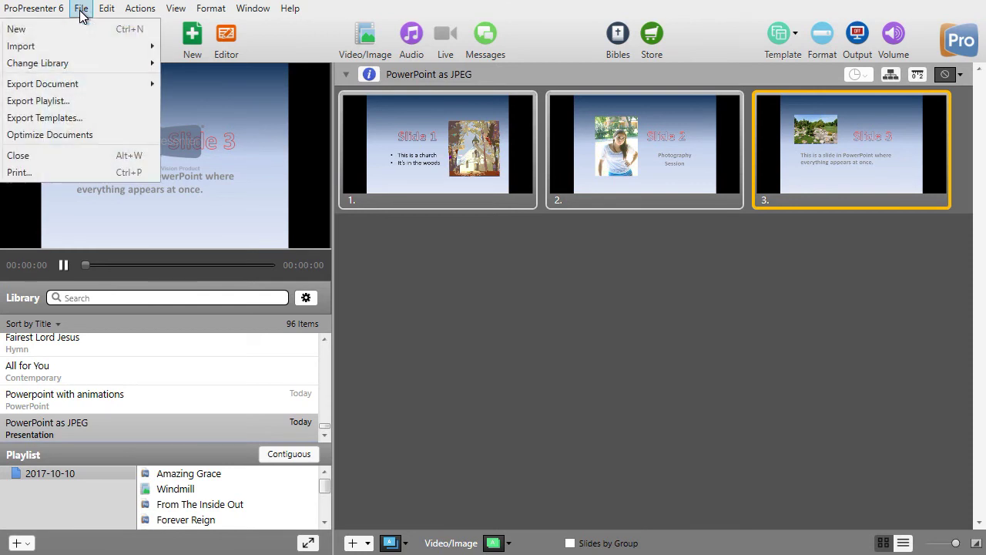
pyautogui.moveTo(112, 46)
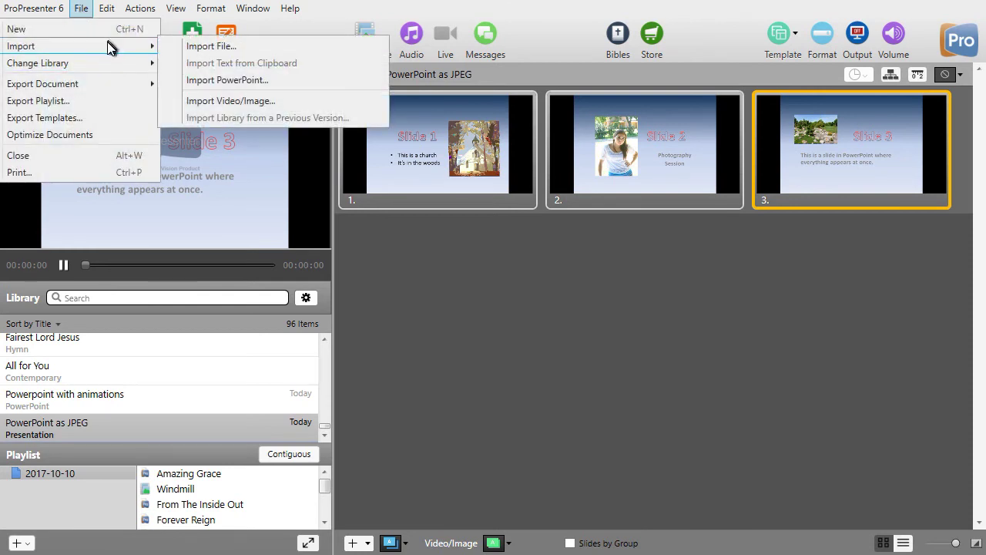
pyautogui.click(296, 83)
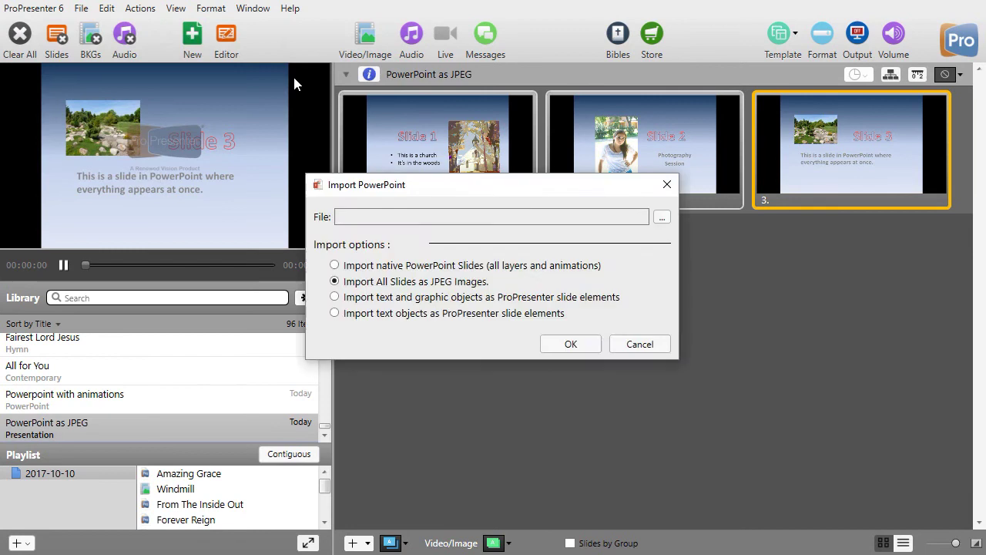
pyautogui.click(661, 219)
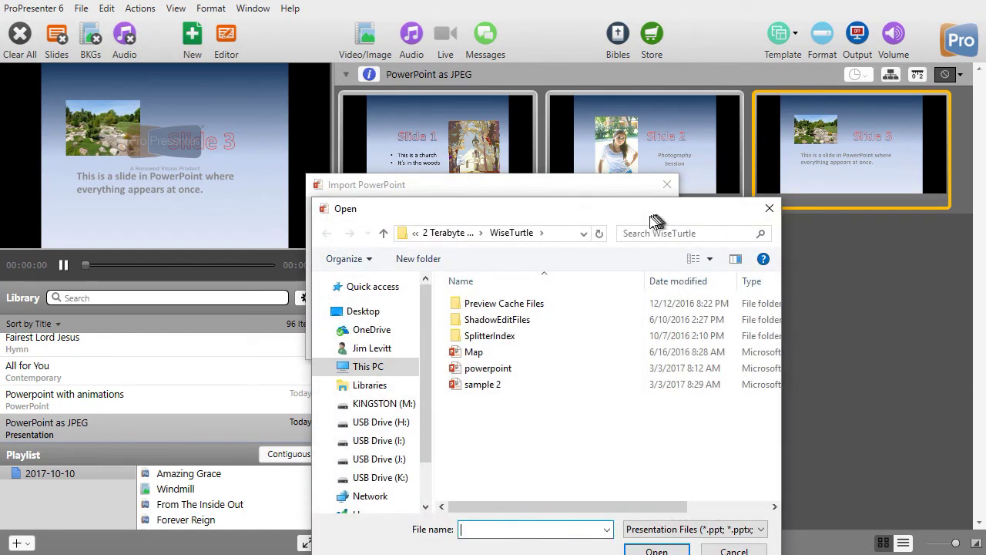
pyautogui.click(517, 367)
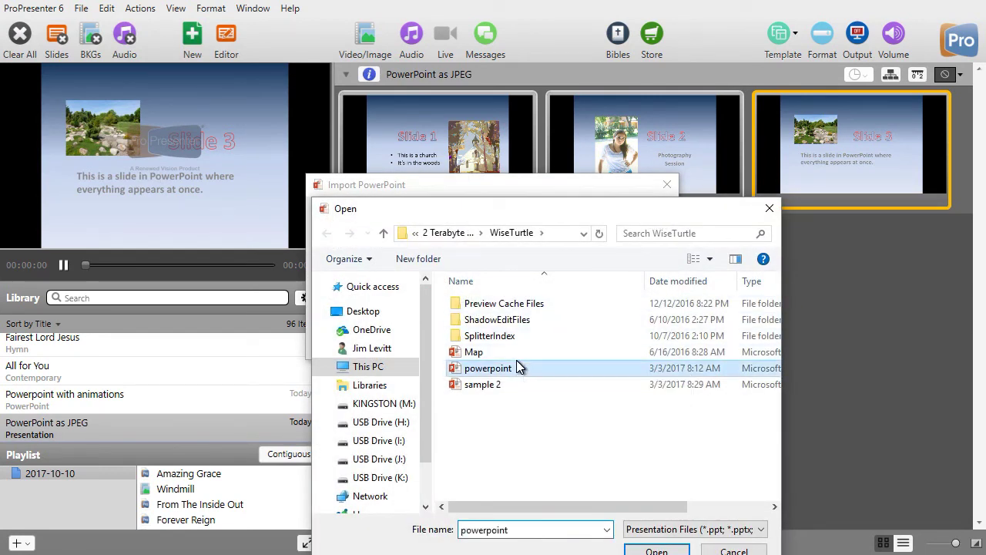
pyautogui.click(655, 551)
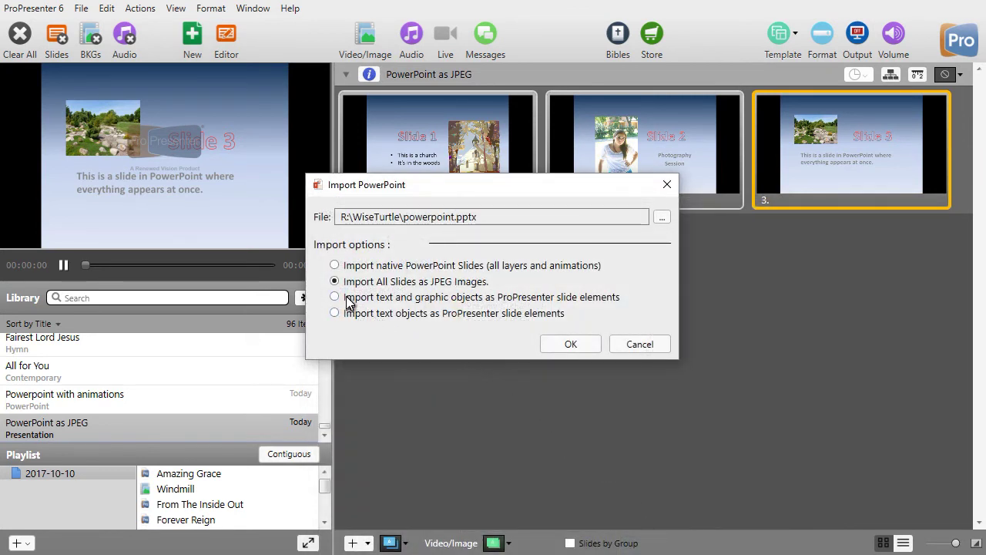
pyautogui.click(338, 297)
pyautogui.click(575, 346)
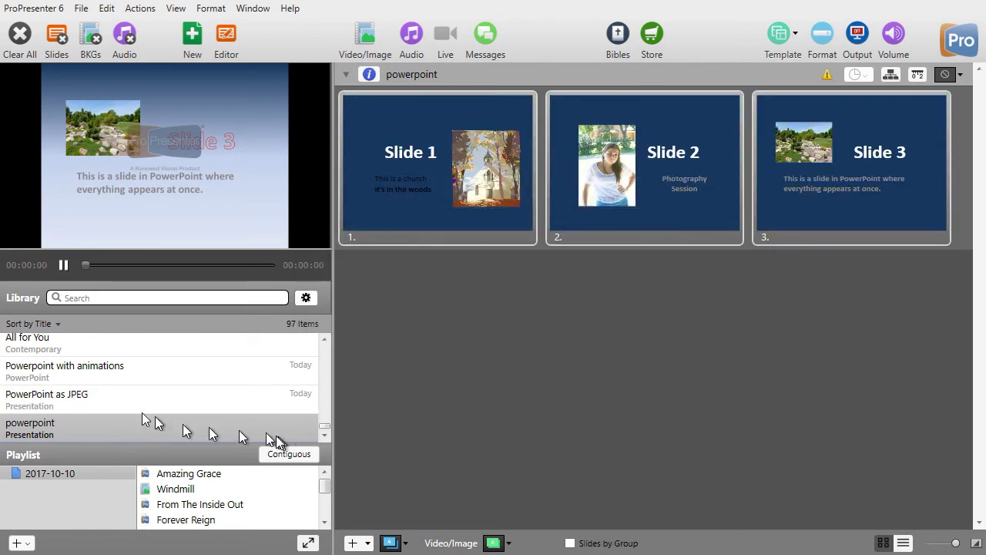
# Step: Rename the newly imported powerpoint presentation in the library as "PowerPoint as Elements text and graphics"
pyautogui.click(49, 432)
pyautogui.rightClick(49, 429)
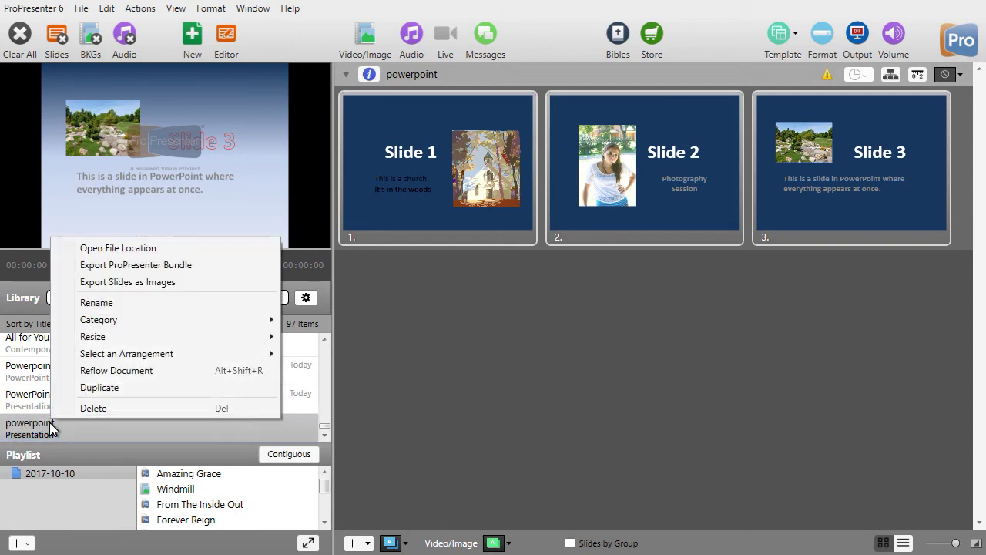
pyautogui.click(117, 301)
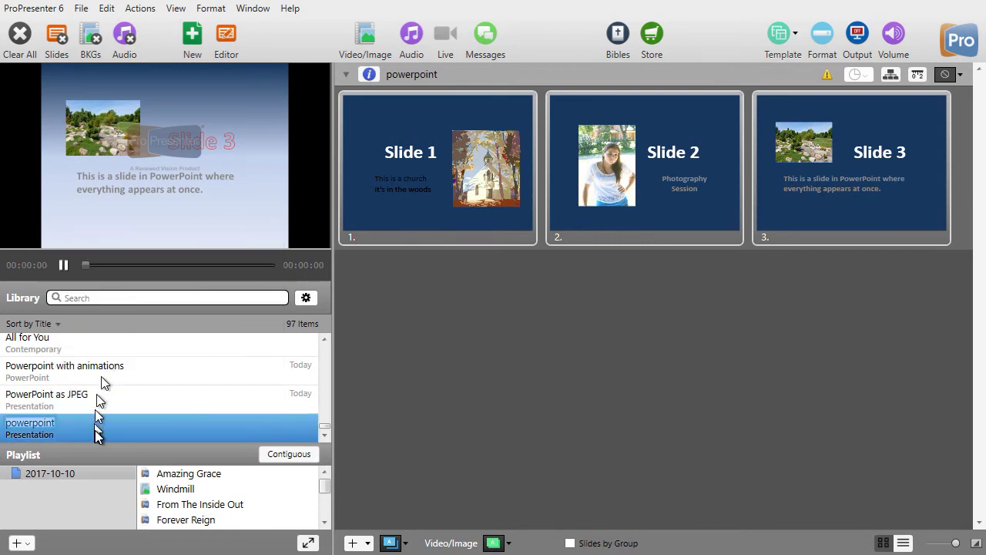
pyautogui.write('Poweer')
pyautogui.press('BackSpace')
pyautogui.press('BackSpace')
pyautogui.write('rPoint a')
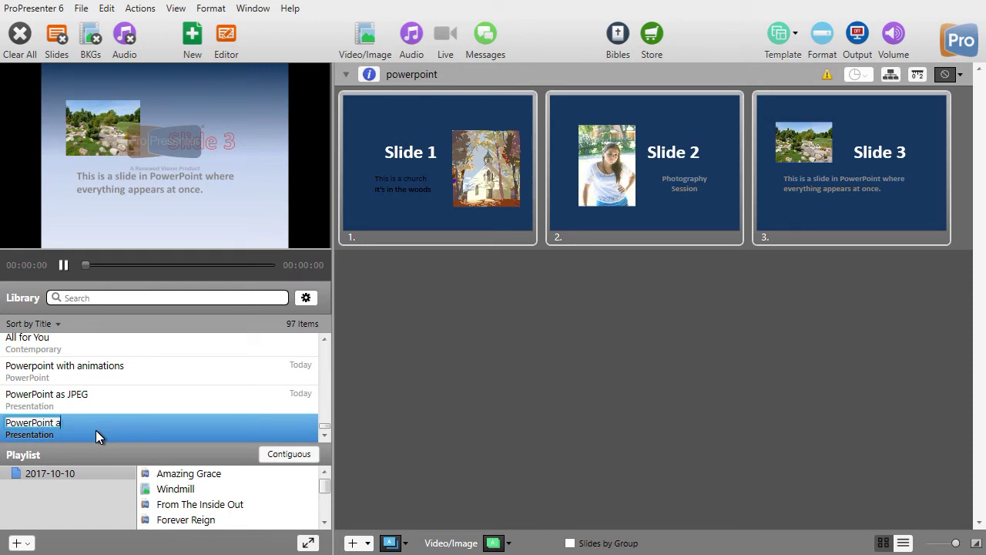
pyautogui.write('s Elements text and graphis')
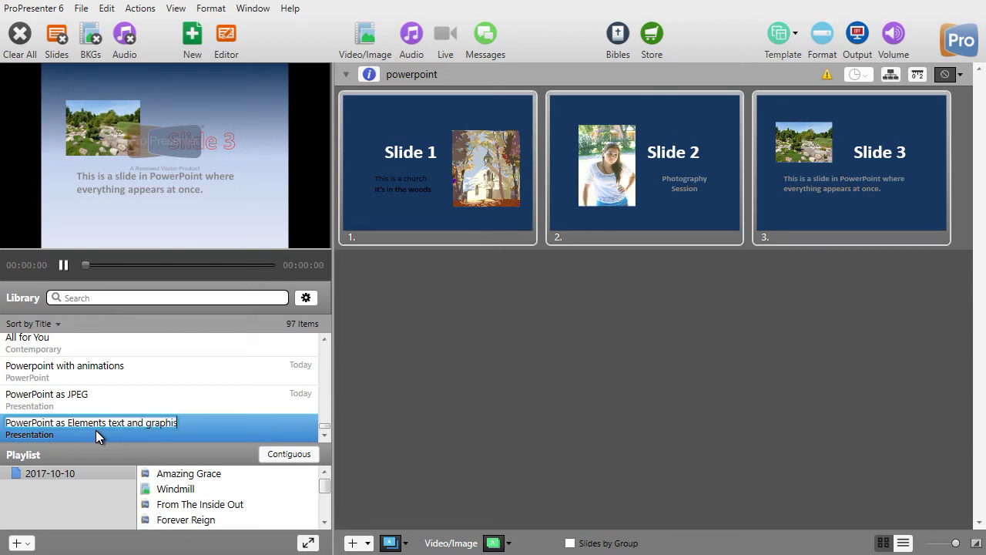
pyautogui.press('BackSpace')
pyautogui.write('cs')
pyautogui.click(457, 402)
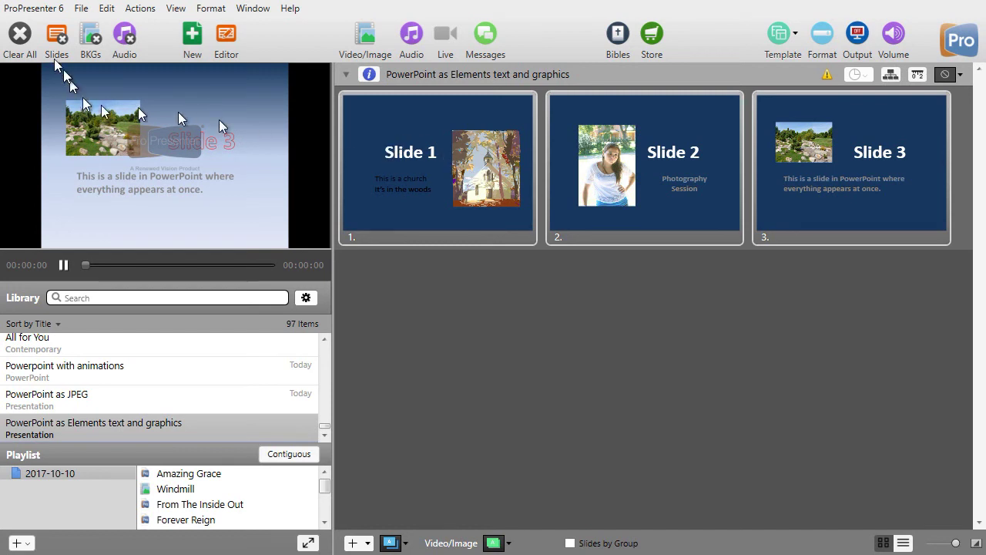
# Step: Clear everything from the output and present slide 1 of the text and graphics elements presentation
pyautogui.click(20, 35)
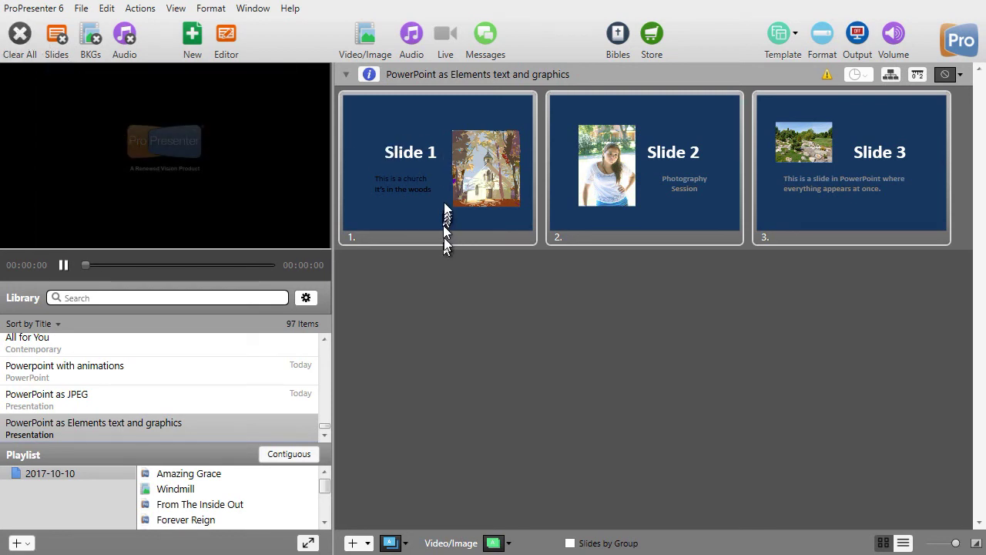
pyautogui.click(420, 125)
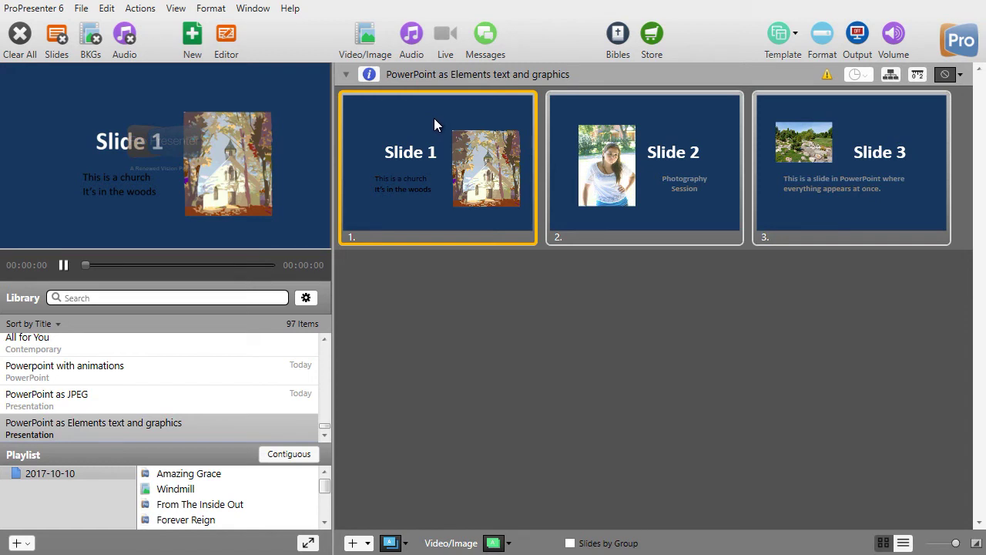
# Step: Open slide 1 of the elements presentation for editing and select its title and two text lines individually
pyautogui.rightClick(434, 117)
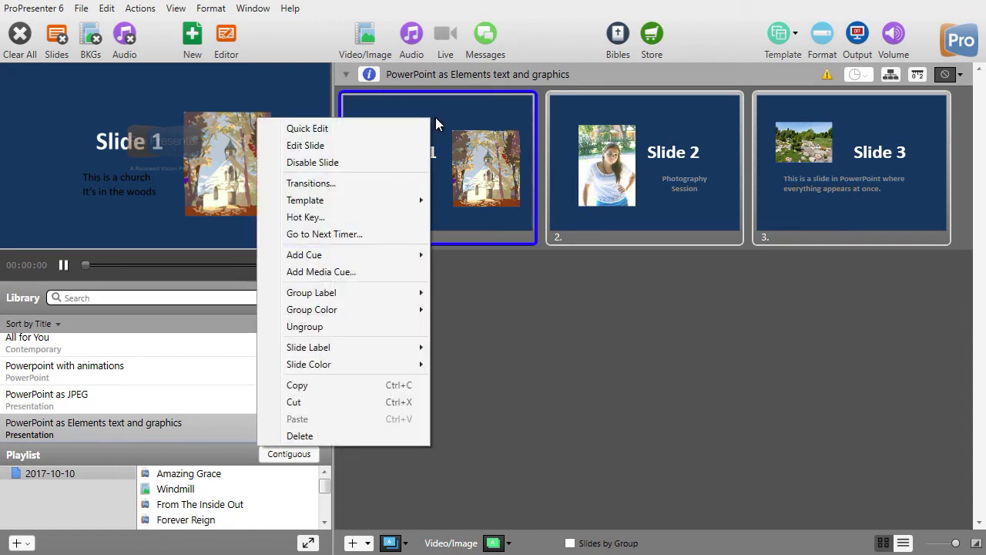
pyautogui.click(370, 145)
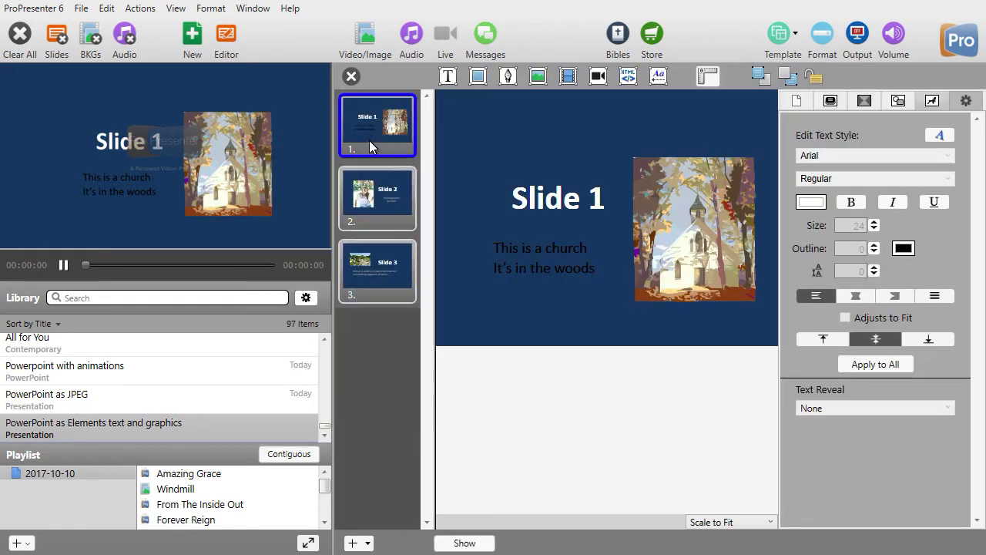
pyautogui.click(543, 194)
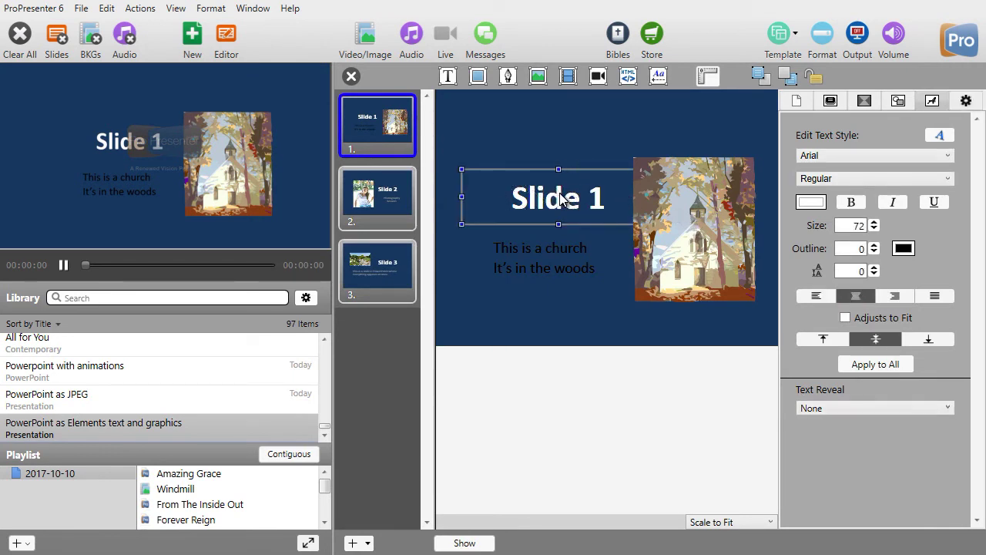
pyautogui.click(556, 246)
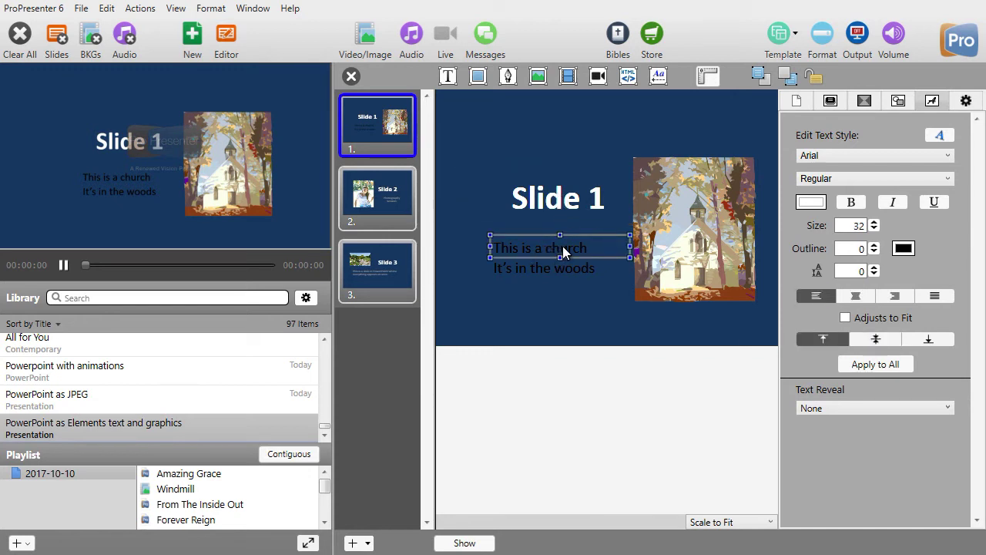
pyautogui.click(553, 266)
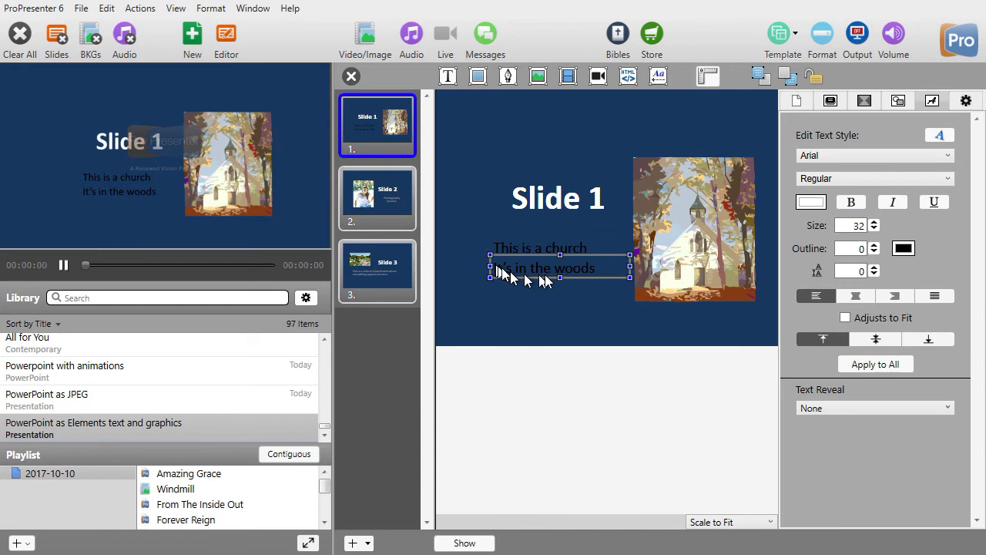
# Step: Add a Dissolve build-in to the church image on slide 1 and check its start setting in the build order
pyautogui.click(660, 228)
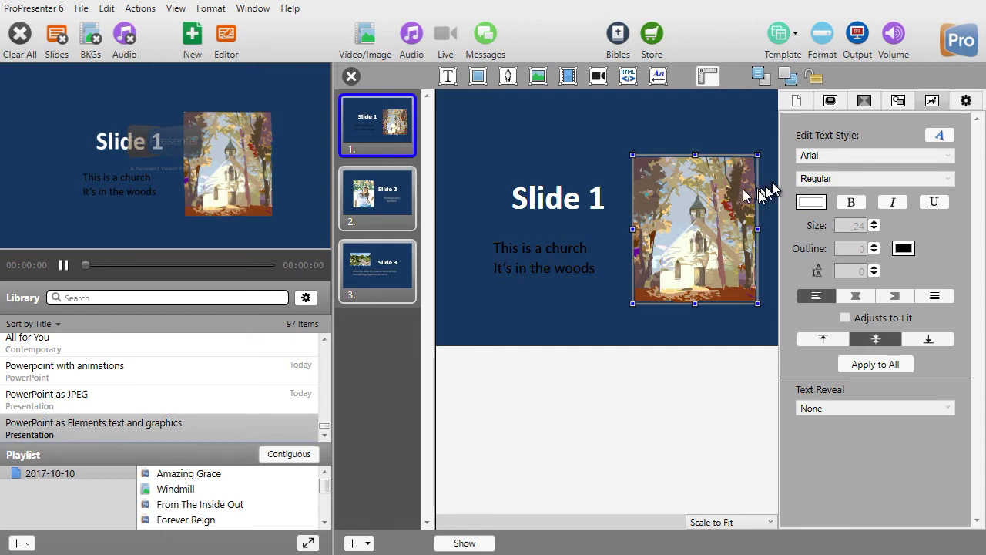
pyautogui.click(864, 102)
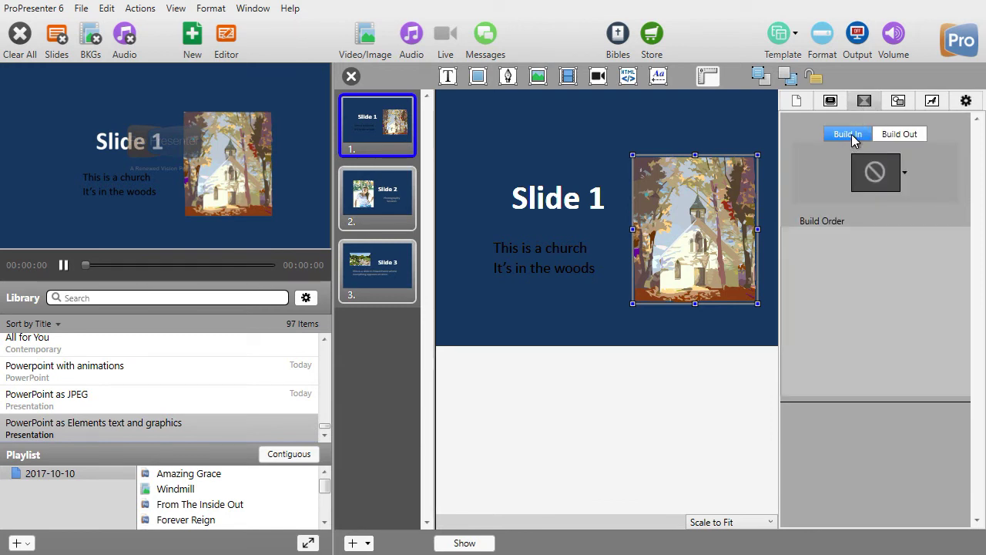
pyautogui.click(874, 177)
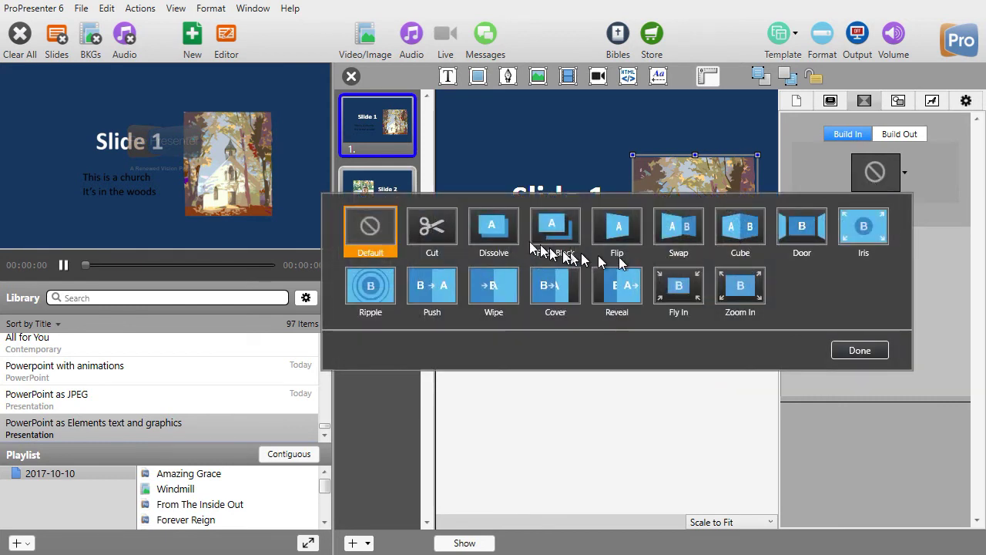
pyautogui.click(498, 233)
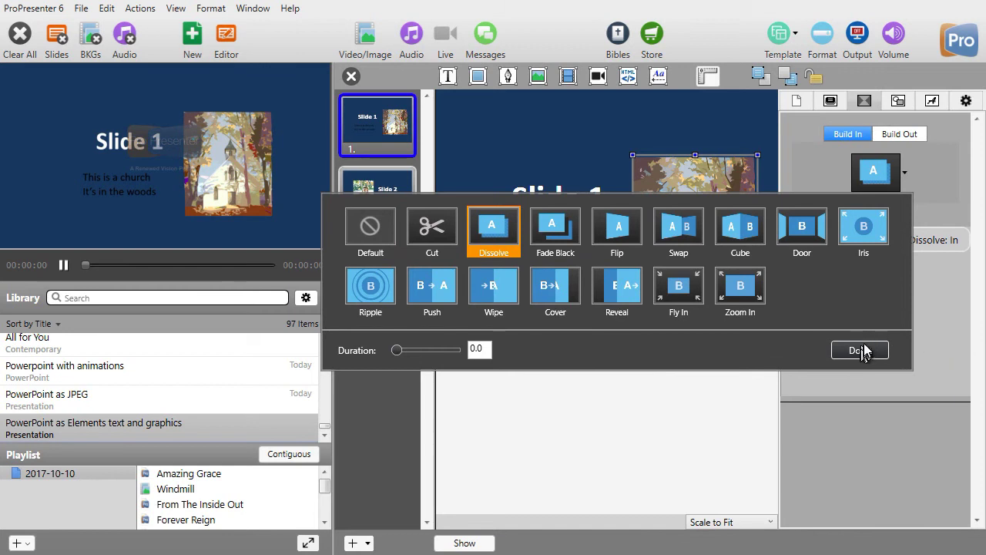
pyautogui.click(860, 351)
pyautogui.click(889, 242)
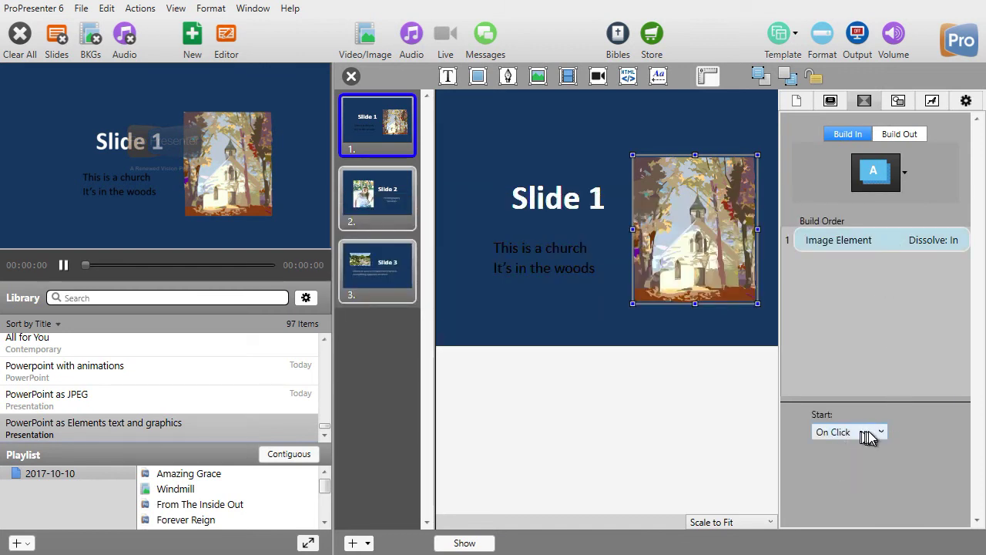
pyautogui.click(884, 364)
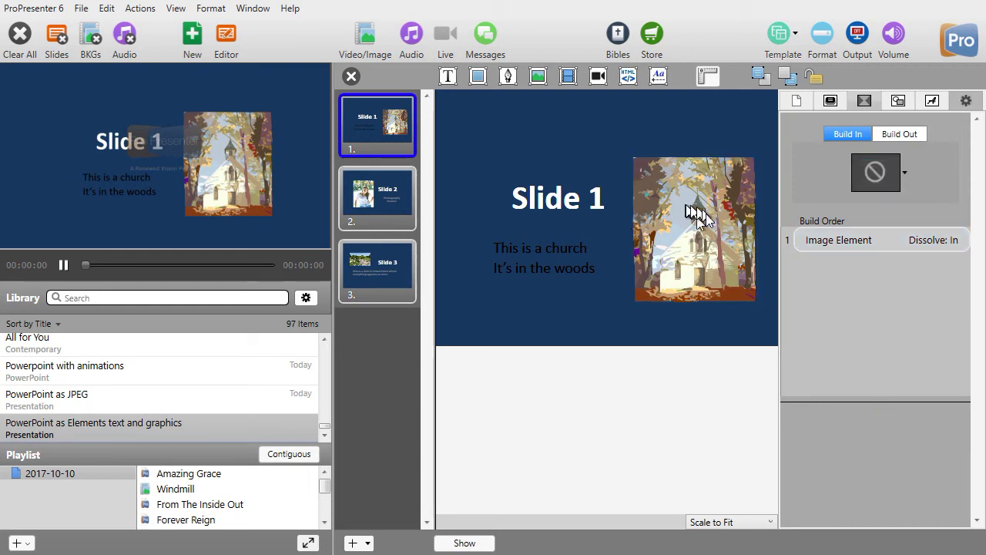
# Step: Add a Flip build-in to the "This is a church" text and set it to start On Click
pyautogui.click(566, 250)
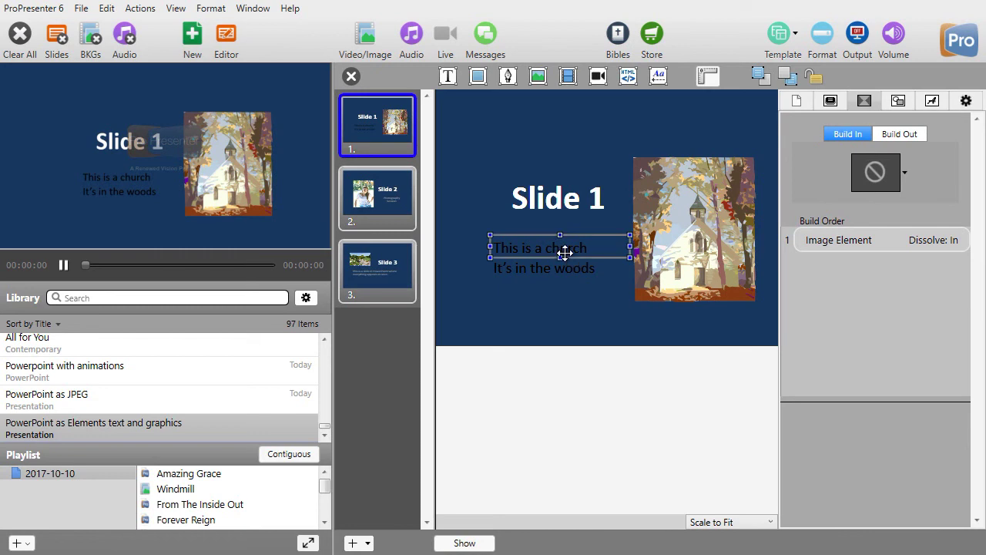
pyautogui.click(874, 172)
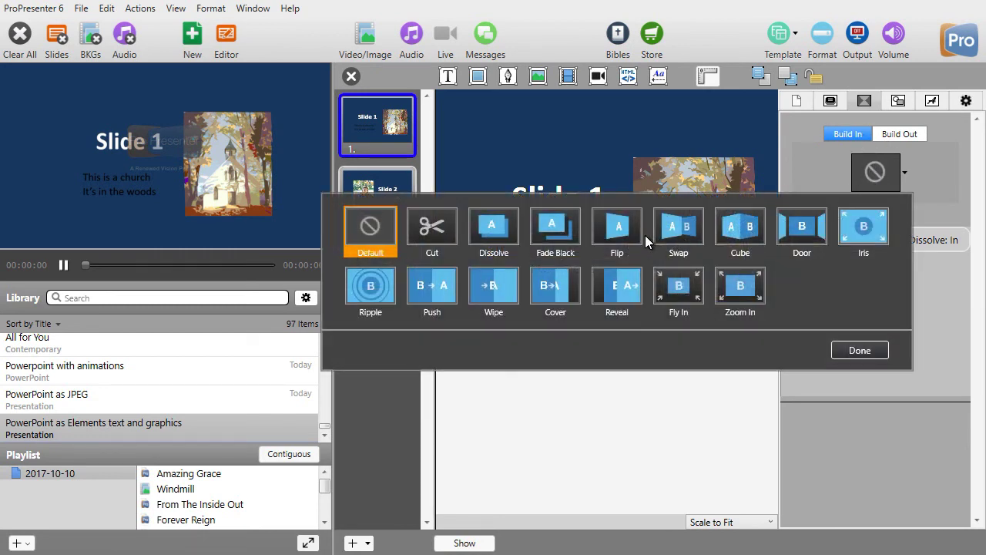
pyautogui.click(626, 229)
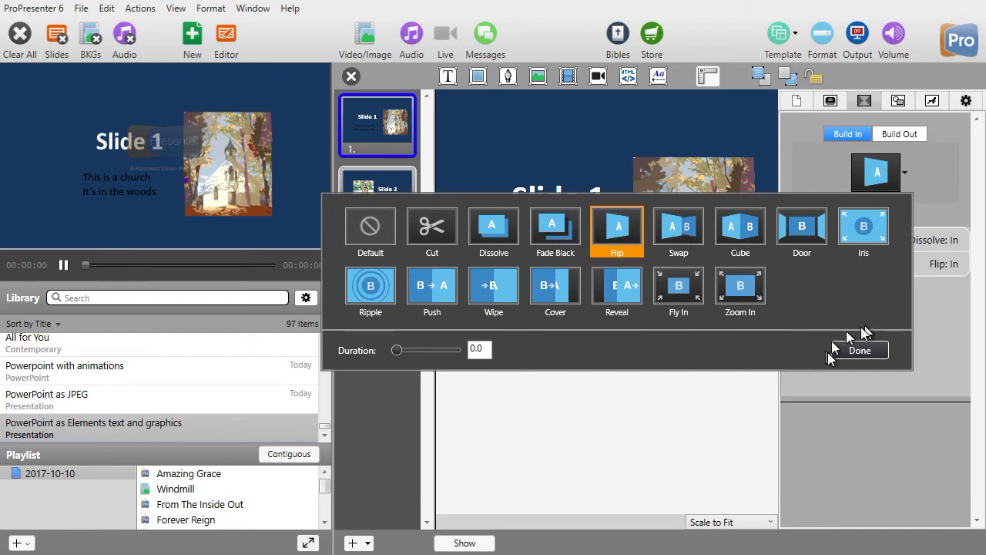
pyautogui.click(859, 350)
pyautogui.click(882, 264)
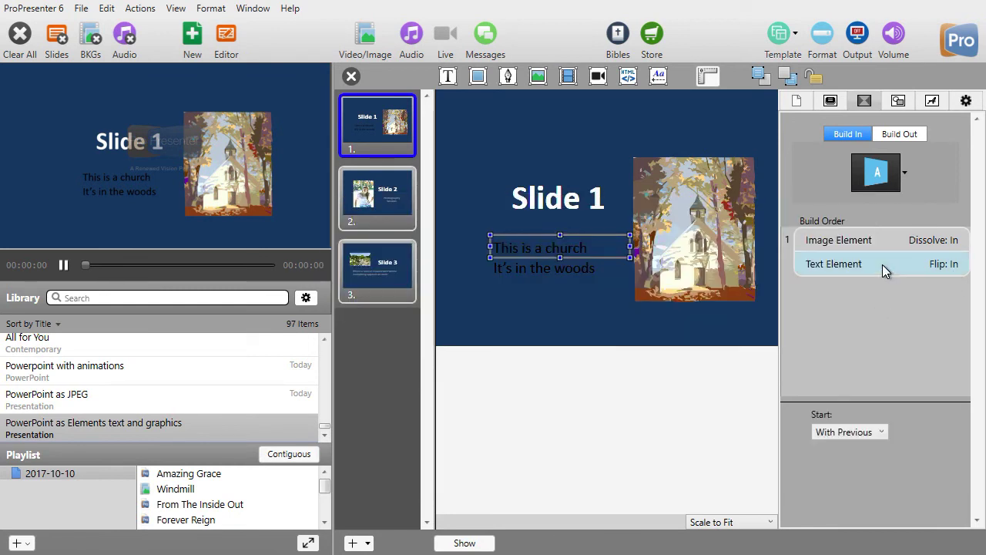
pyautogui.click(861, 436)
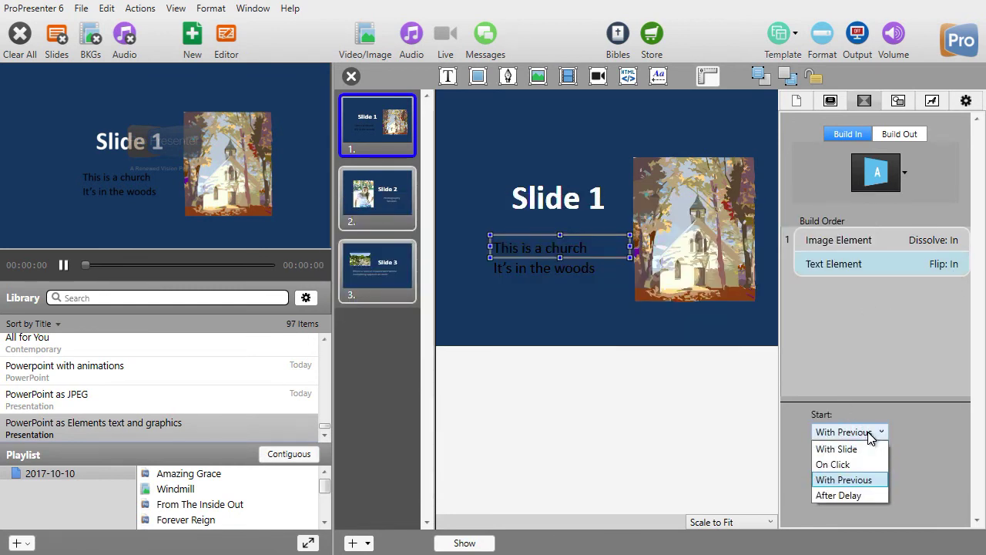
pyautogui.click(851, 463)
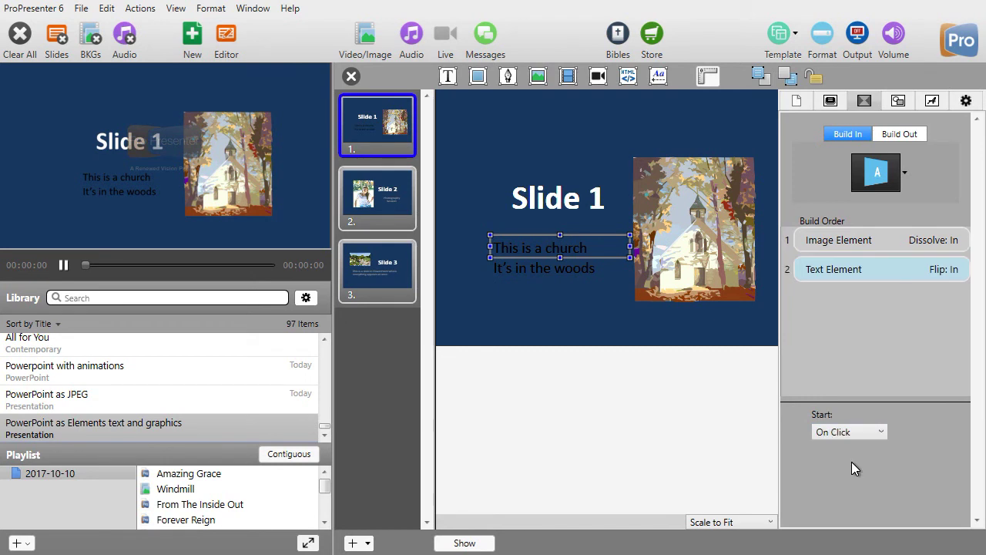
# Step: Add a Flip build-in to the "It's in the woods" text on slide 1, set it to start On Click, and close the editor
pyautogui.click(546, 271)
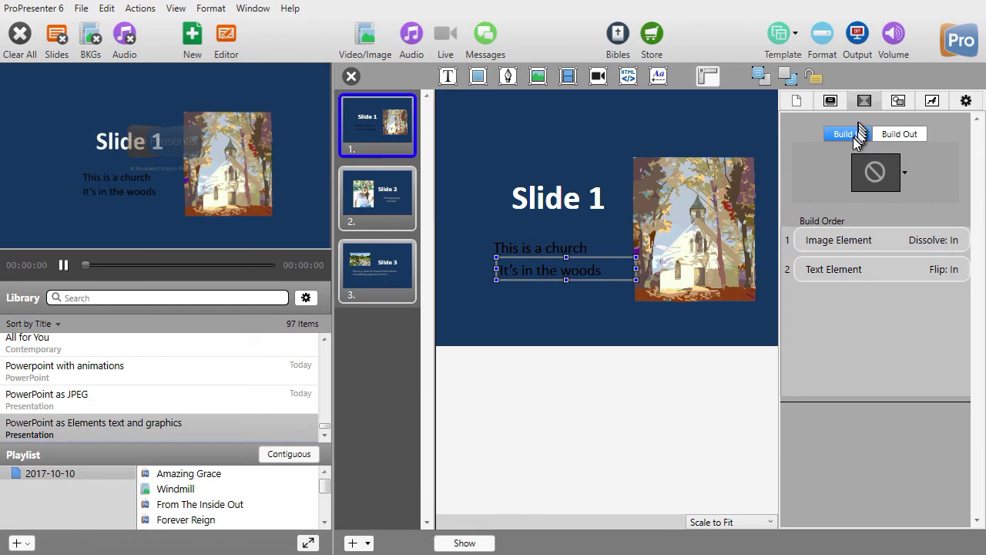
pyautogui.click(878, 177)
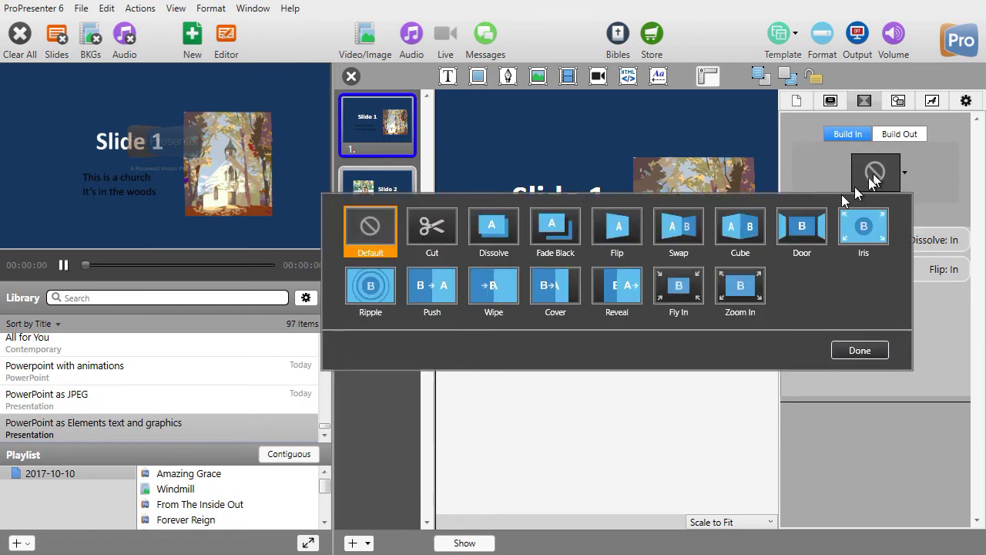
pyautogui.click(620, 230)
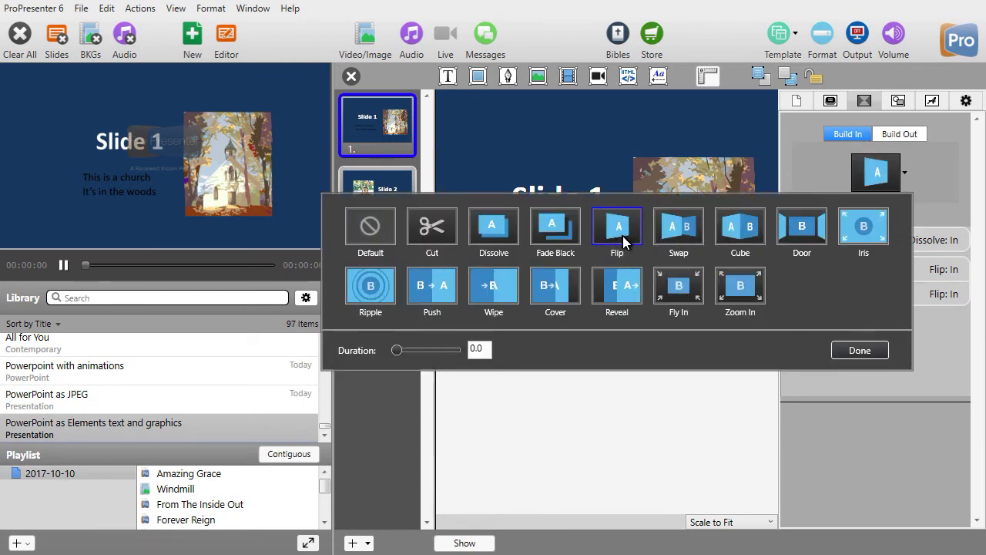
pyautogui.click(863, 350)
pyautogui.click(855, 293)
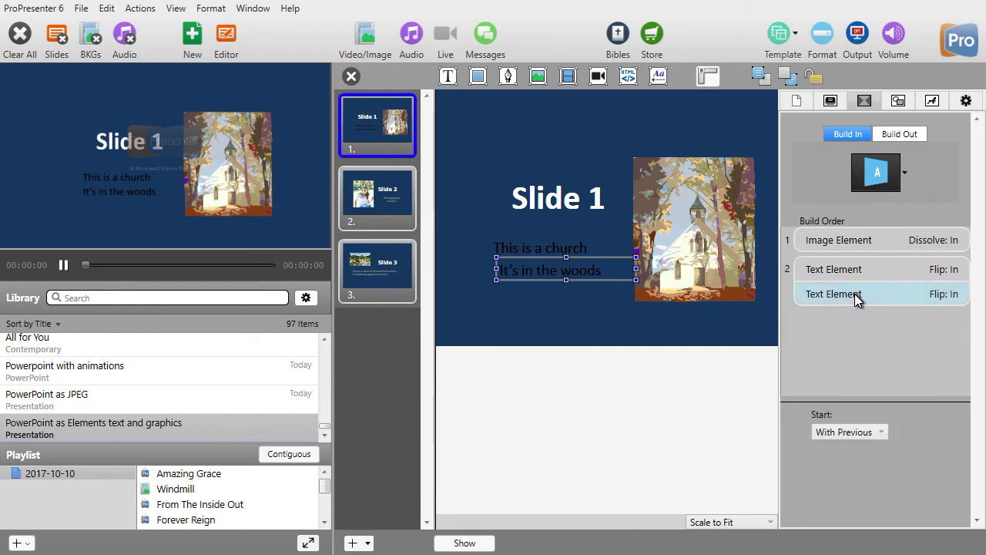
pyautogui.click(873, 431)
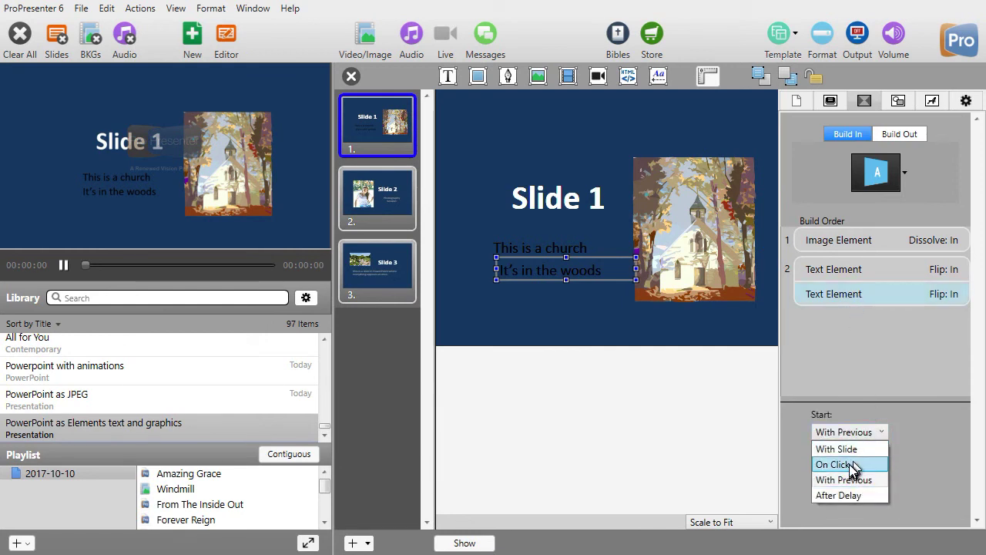
pyautogui.click(849, 464)
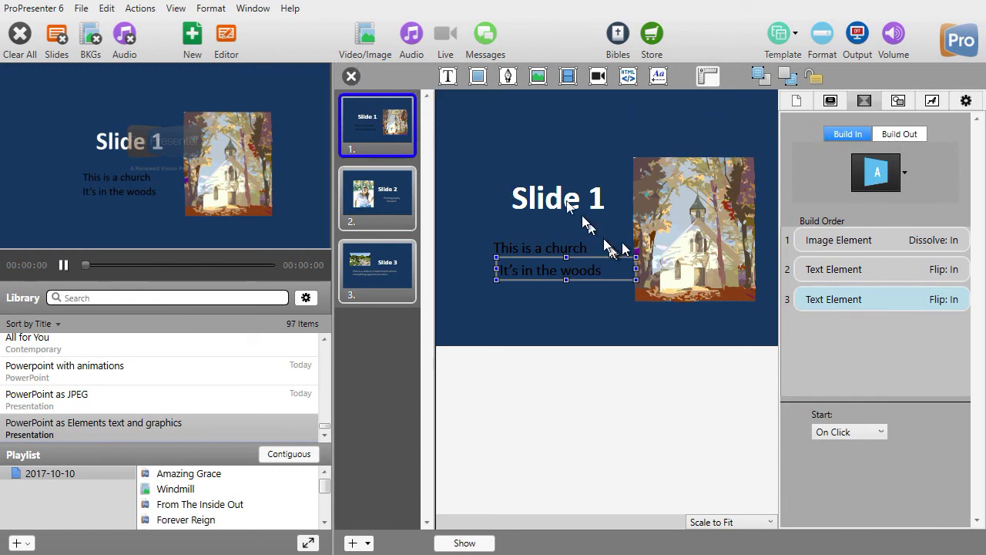
pyautogui.click(351, 76)
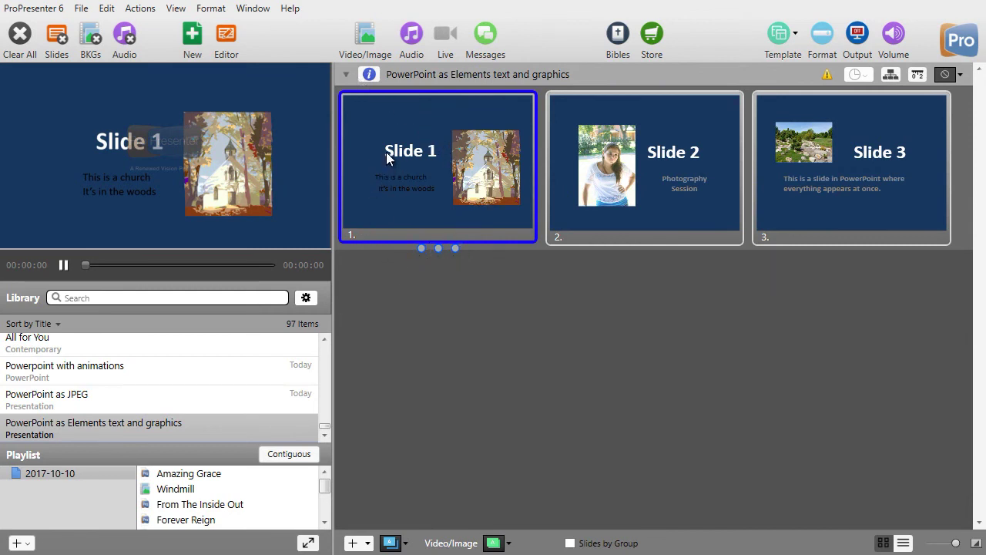
# Step: Clear the output and present slide 1, triggering the builds for the church image and both text lines one by one
pyautogui.click(20, 35)
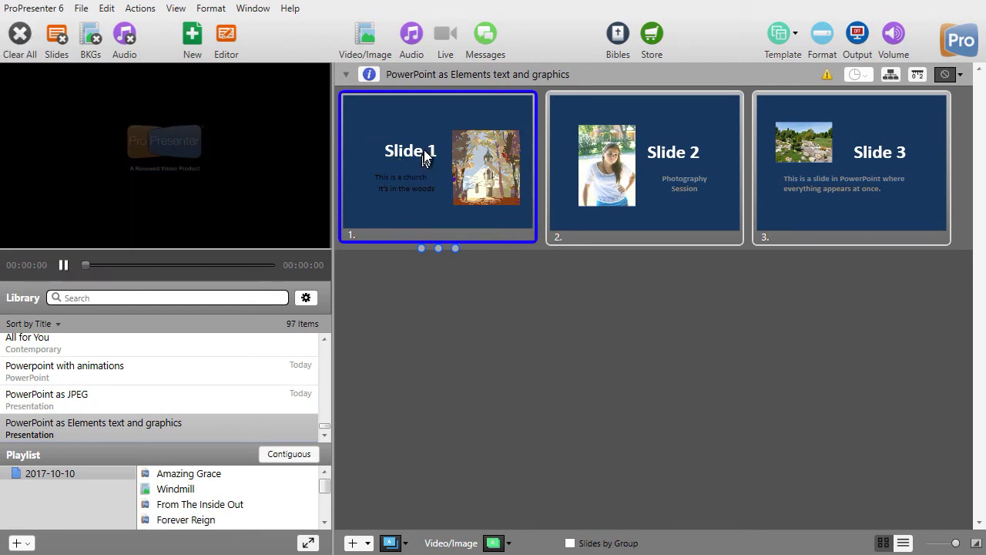
pyautogui.click(426, 155)
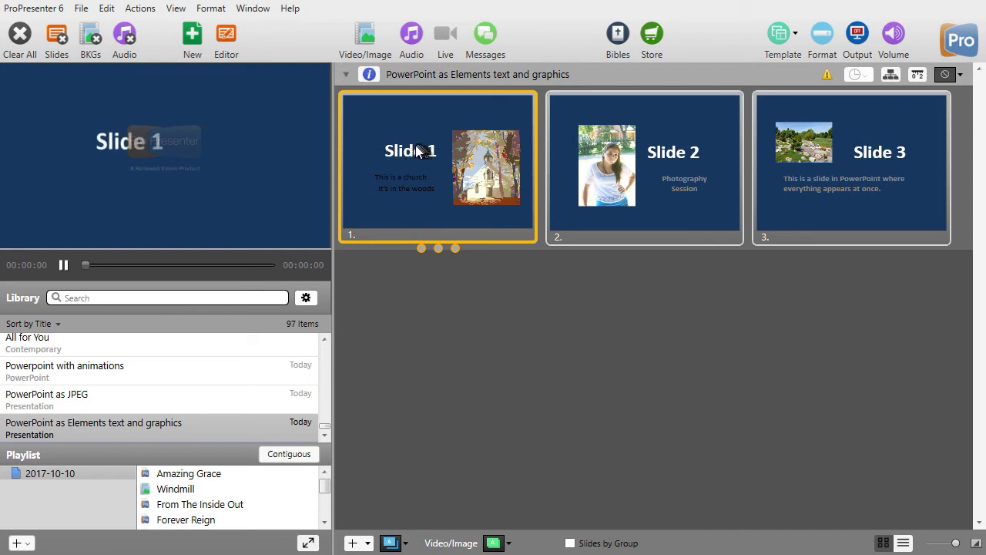
pyautogui.click(416, 153)
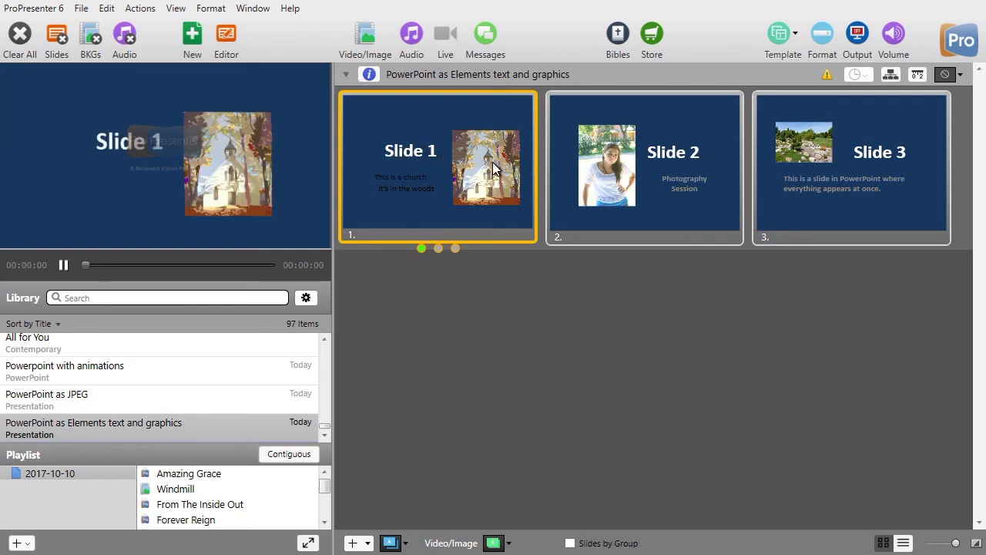
pyautogui.click(422, 135)
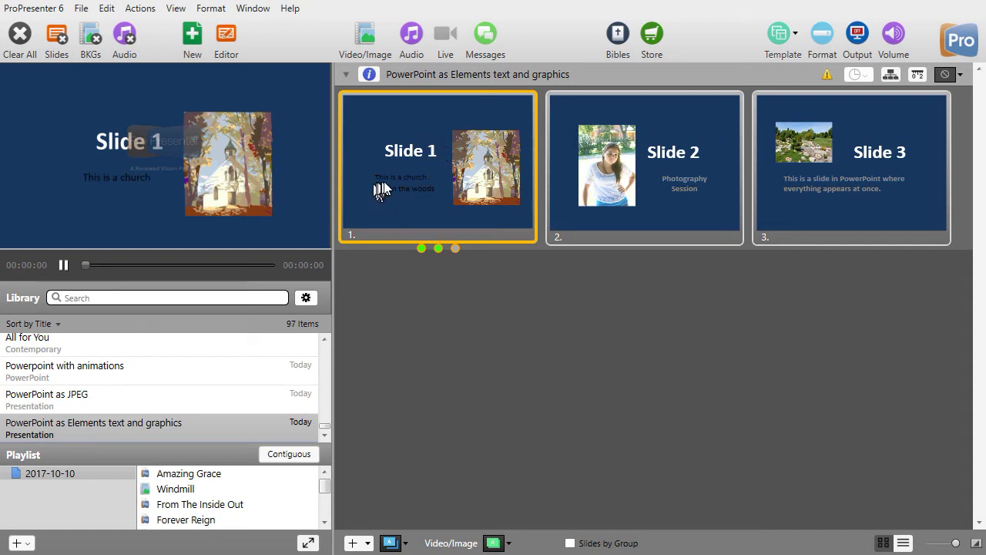
pyautogui.click(418, 140)
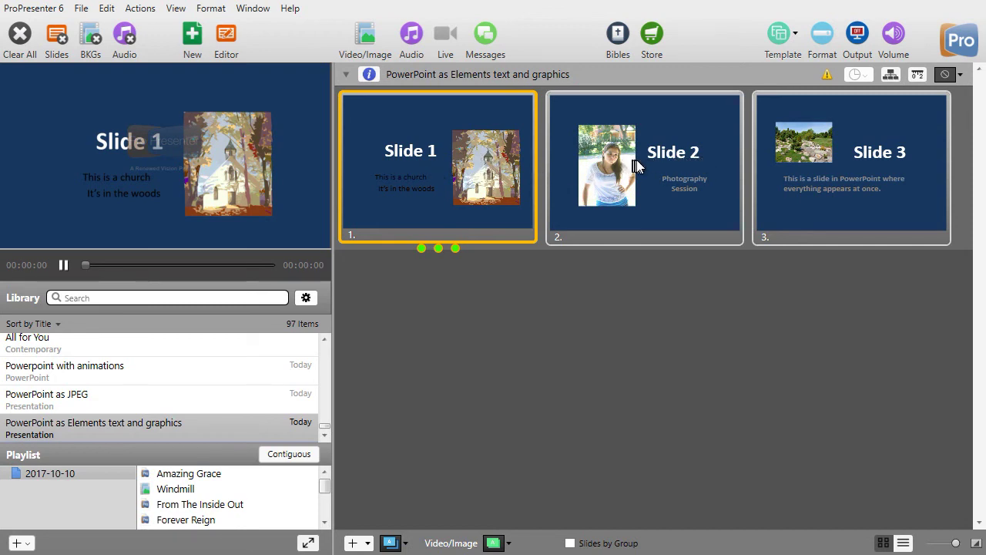
# Step: Present slides 2 and 3 of the elements presentation in turn and clear everything from the output
pyautogui.click(670, 151)
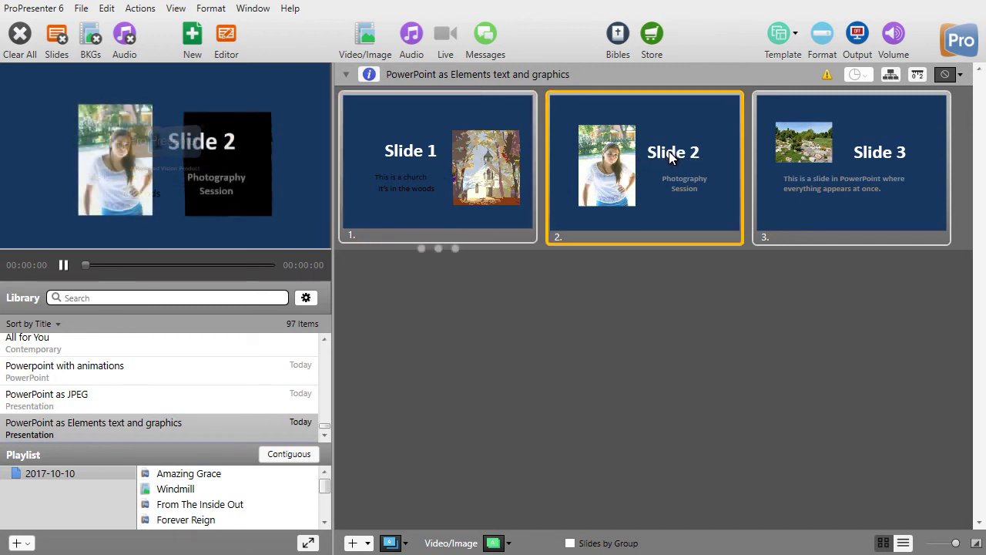
pyautogui.click(845, 157)
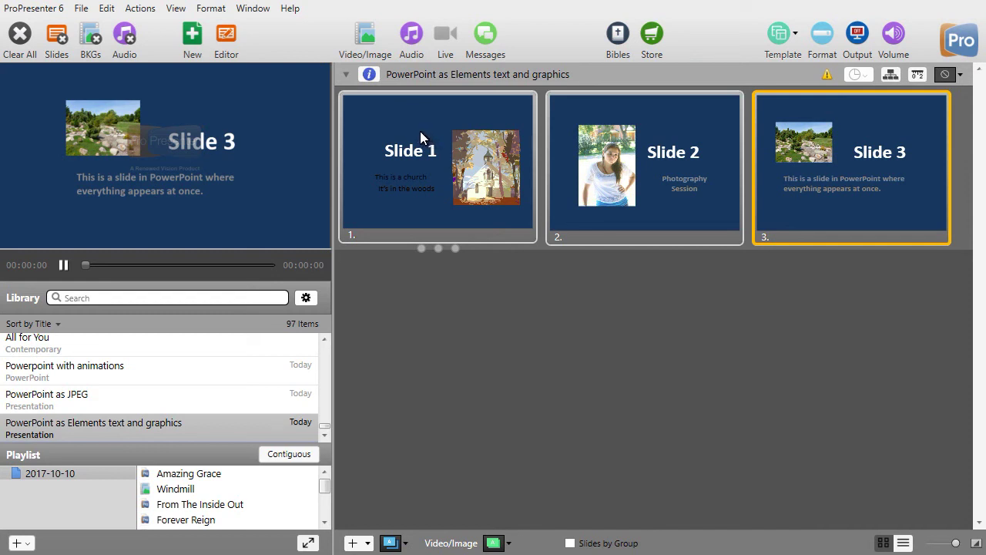
pyautogui.click(21, 36)
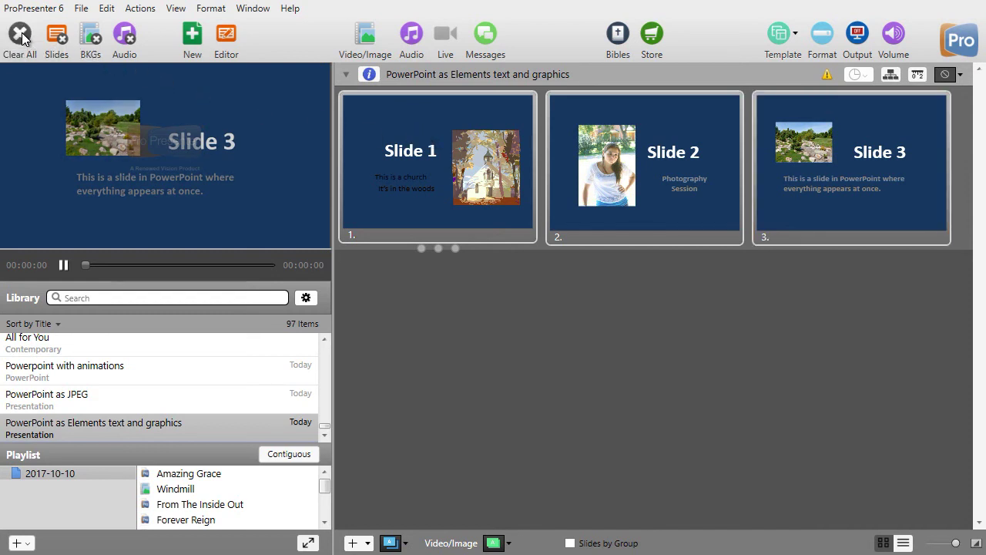
# Step: Import powerpoint.pptx from the WiseTurtle folder with only its text objects as ProPresenter slide elements
pyautogui.click(81, 9)
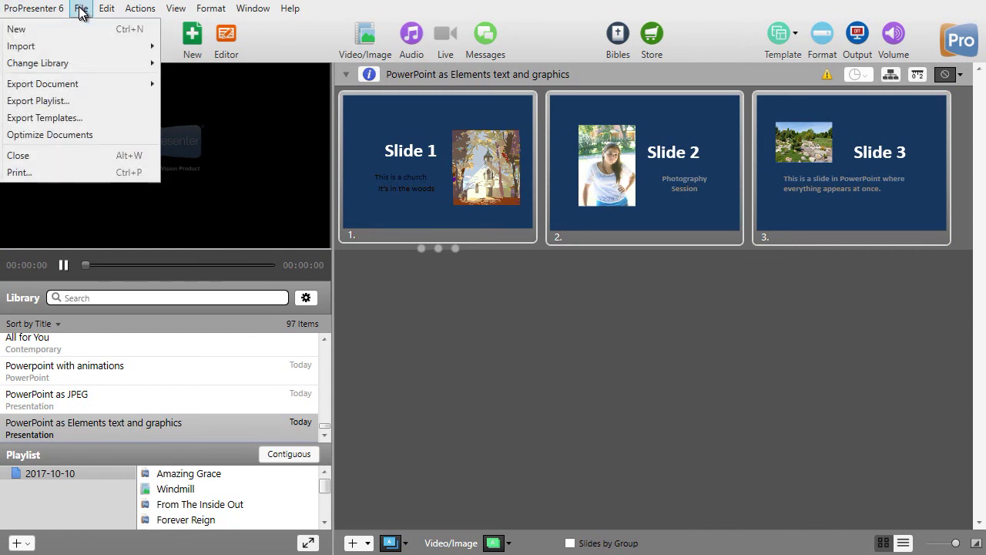
pyautogui.moveTo(72, 48)
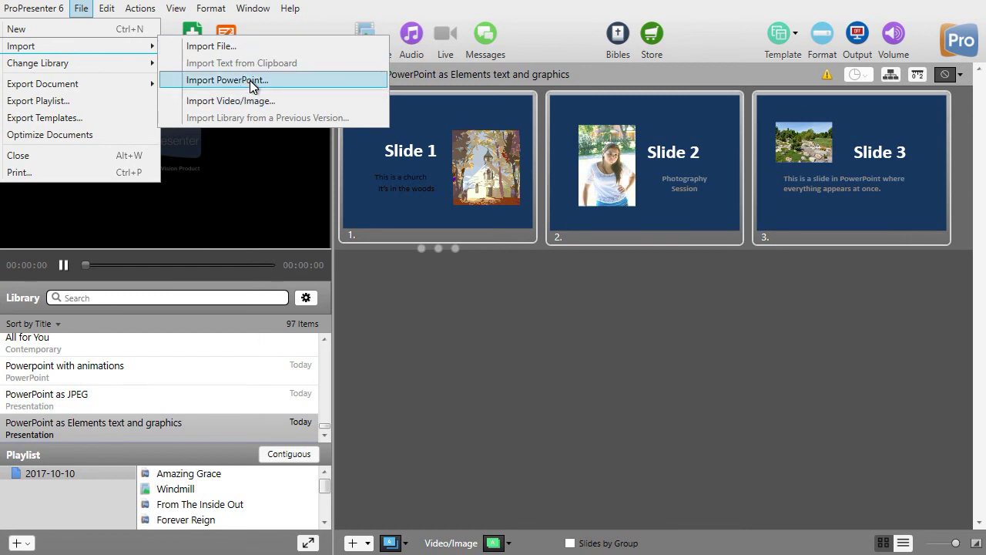
pyautogui.click(227, 80)
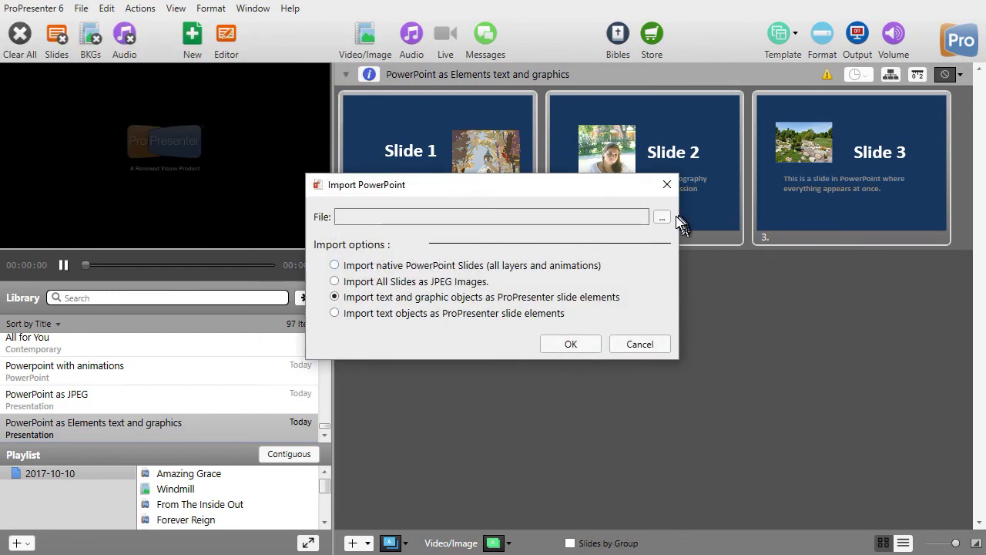
pyautogui.click(662, 218)
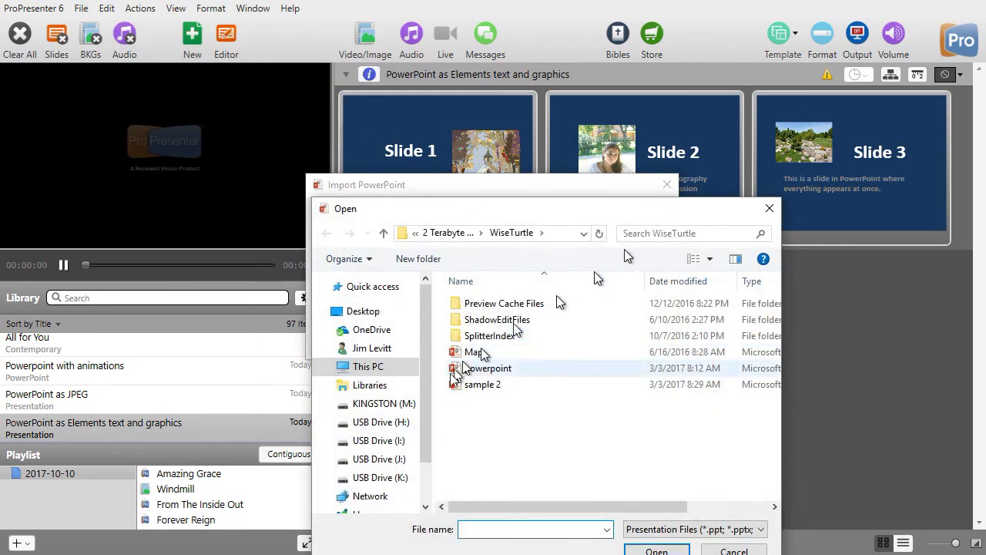
pyautogui.click(502, 370)
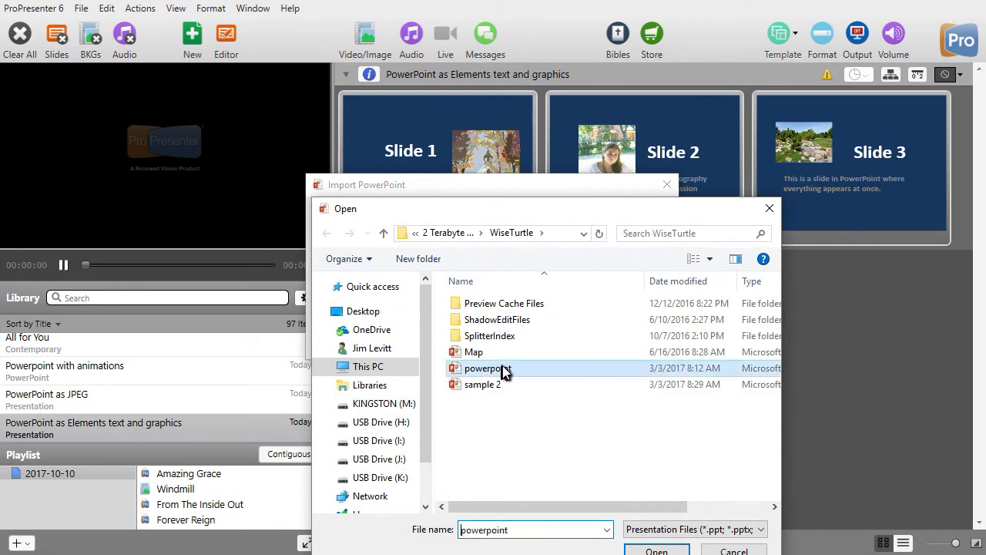
pyautogui.click(656, 549)
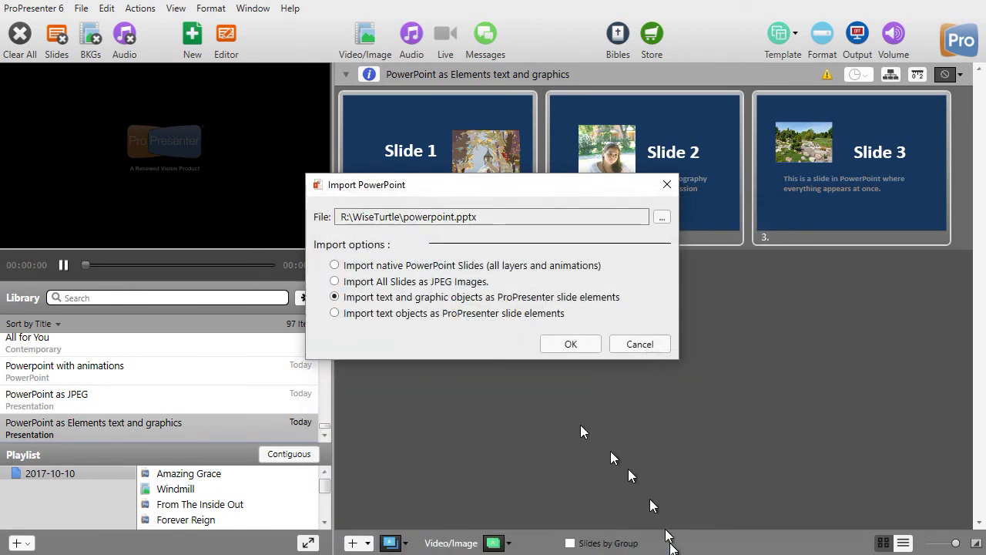
pyautogui.click(336, 313)
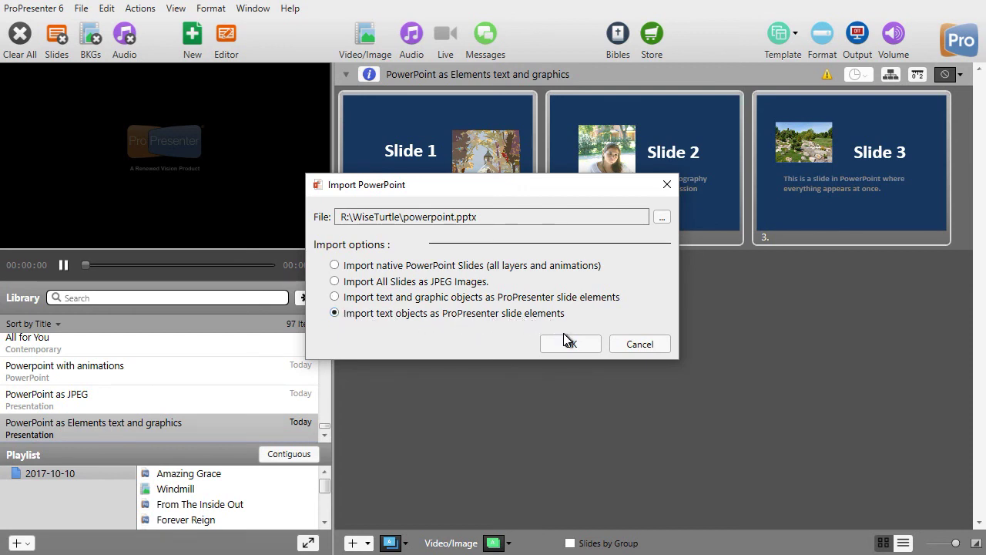
pyautogui.click(583, 346)
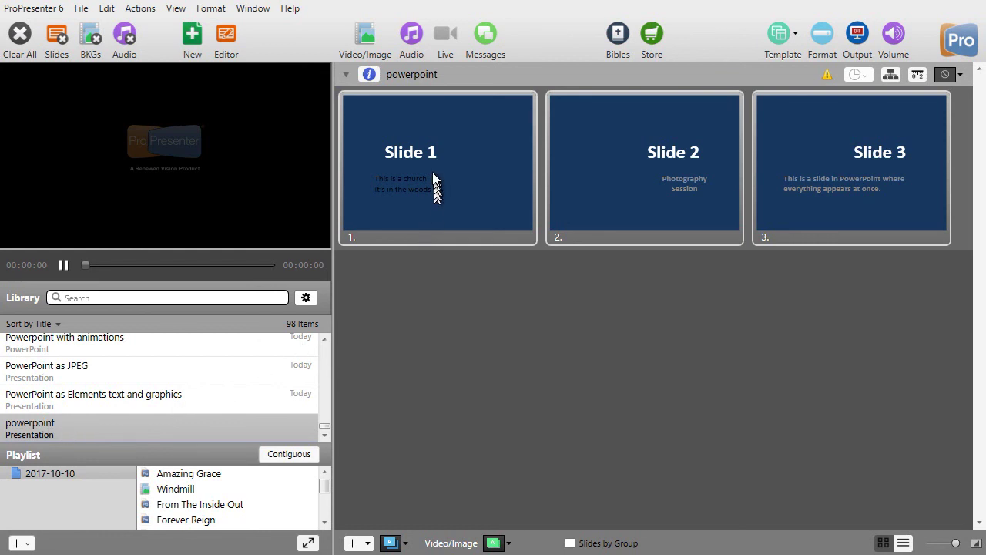
# Step: Present slides 1, 2 and 3 of the newly imported text-only presentation in turn
pyautogui.click(481, 155)
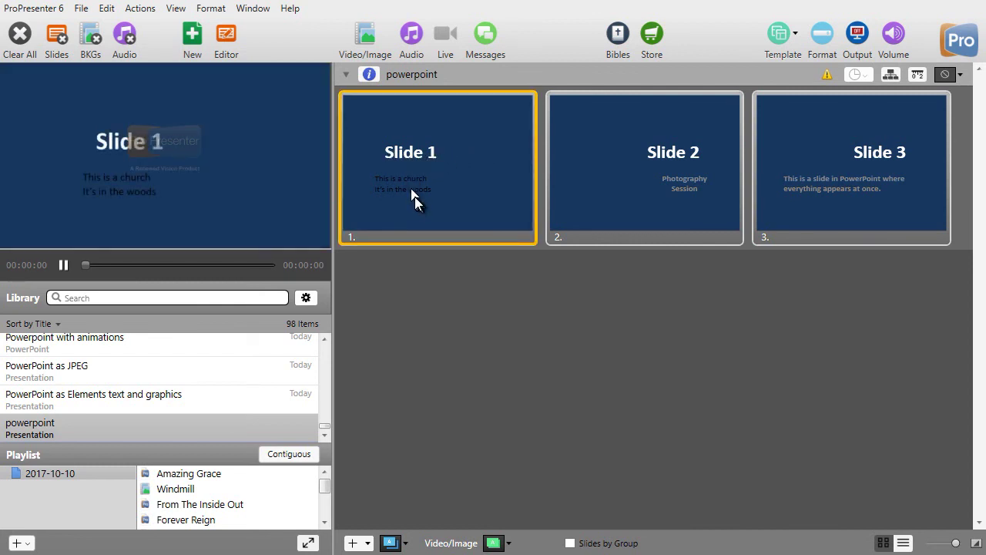
pyautogui.click(645, 166)
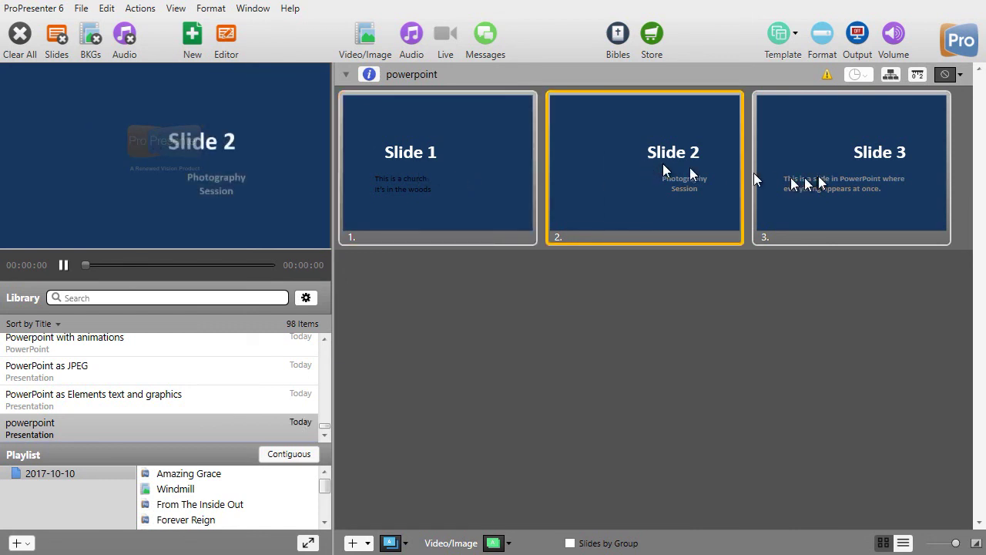
pyautogui.click(851, 162)
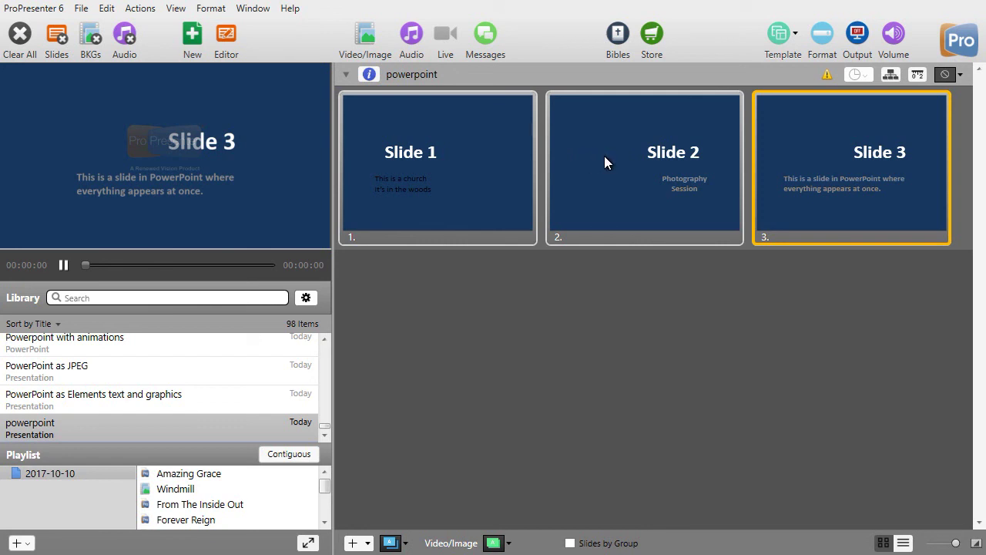
# Step: Edit slide 2 to add a Cover build-in to the "Photography Session" text, starting On Click, and close the editor
pyautogui.rightClick(604, 155)
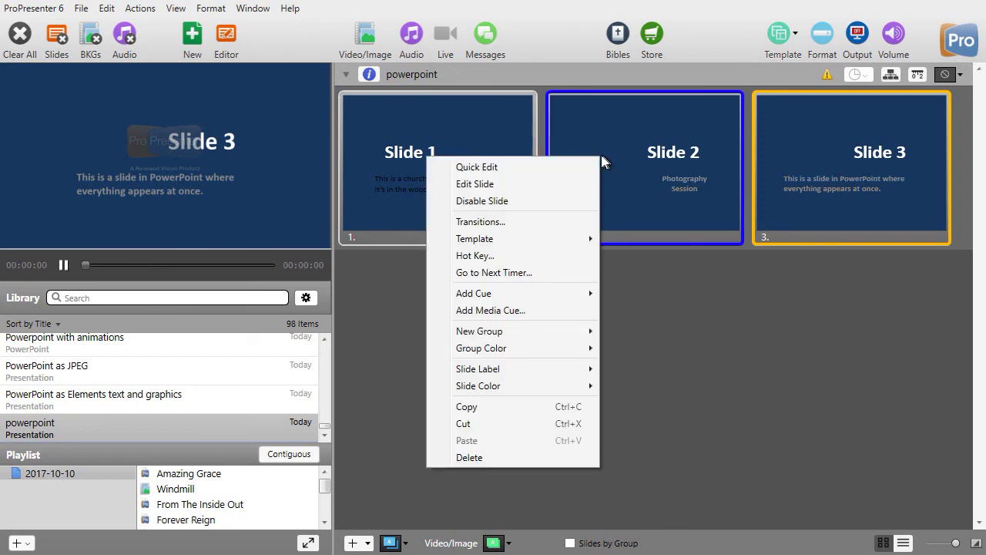
pyautogui.click(529, 183)
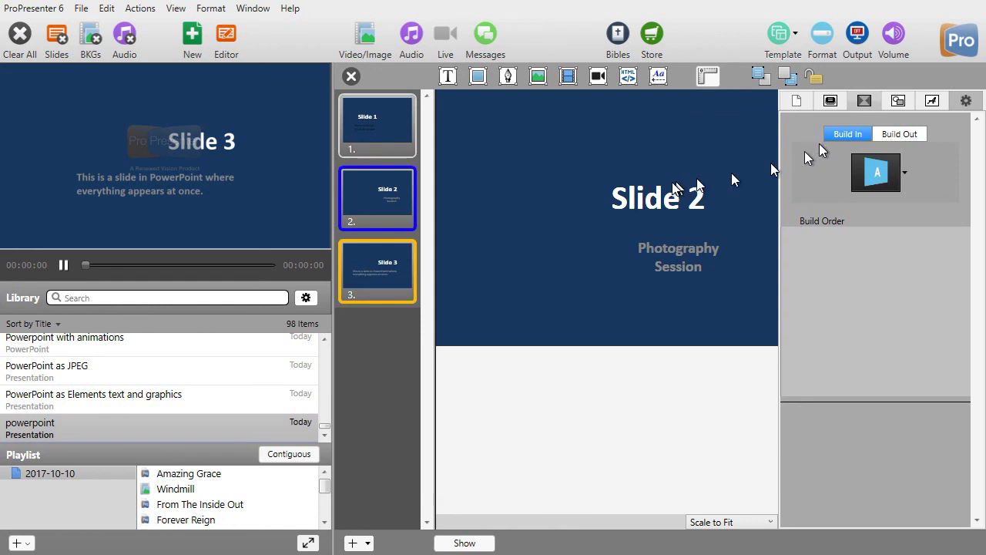
pyautogui.click(683, 252)
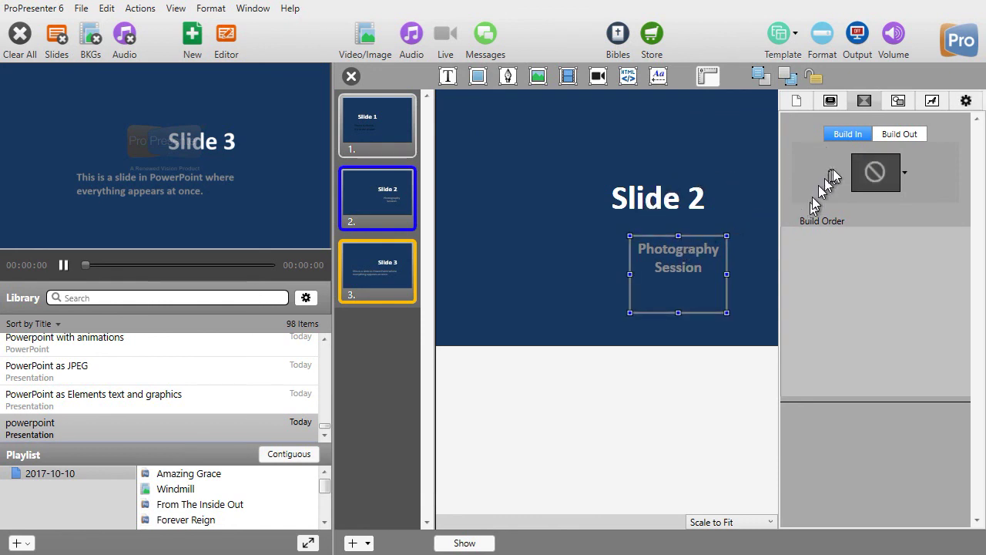
pyautogui.click(865, 163)
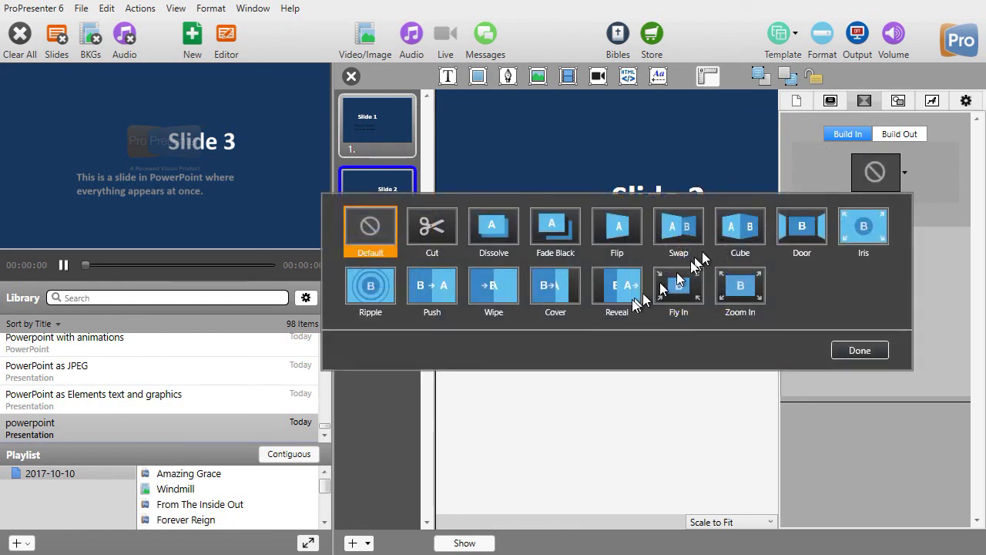
pyautogui.click(553, 289)
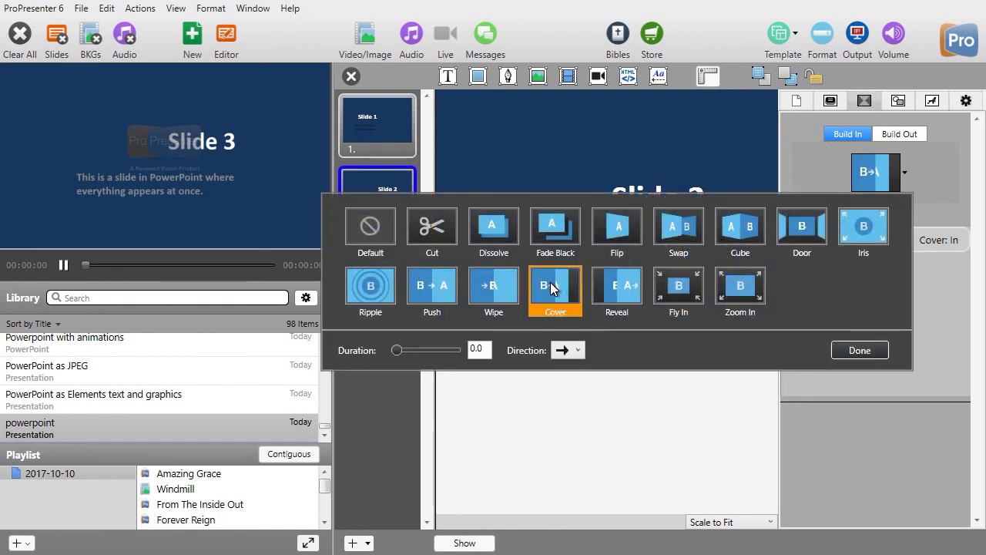
pyautogui.click(842, 352)
pyautogui.click(934, 241)
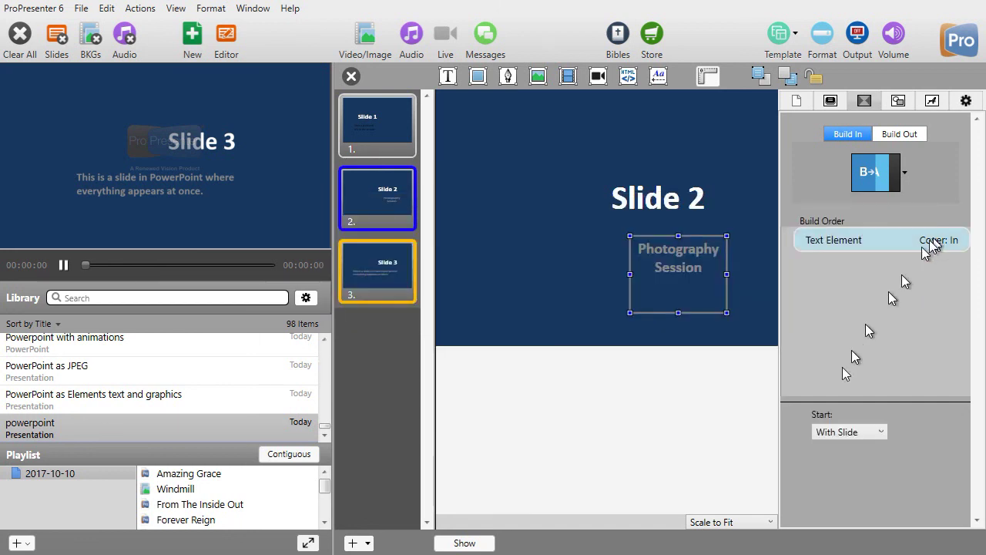
pyautogui.click(883, 430)
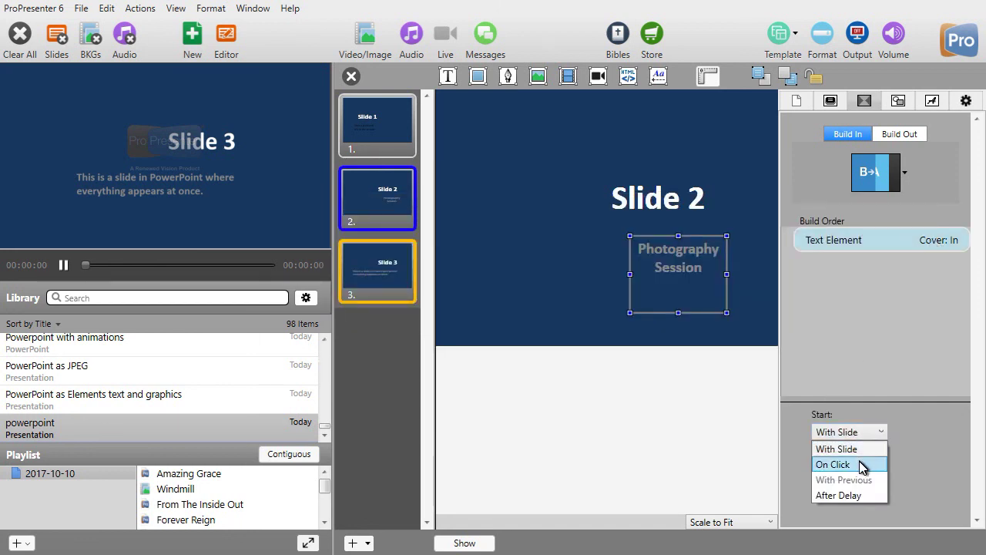
pyautogui.click(833, 464)
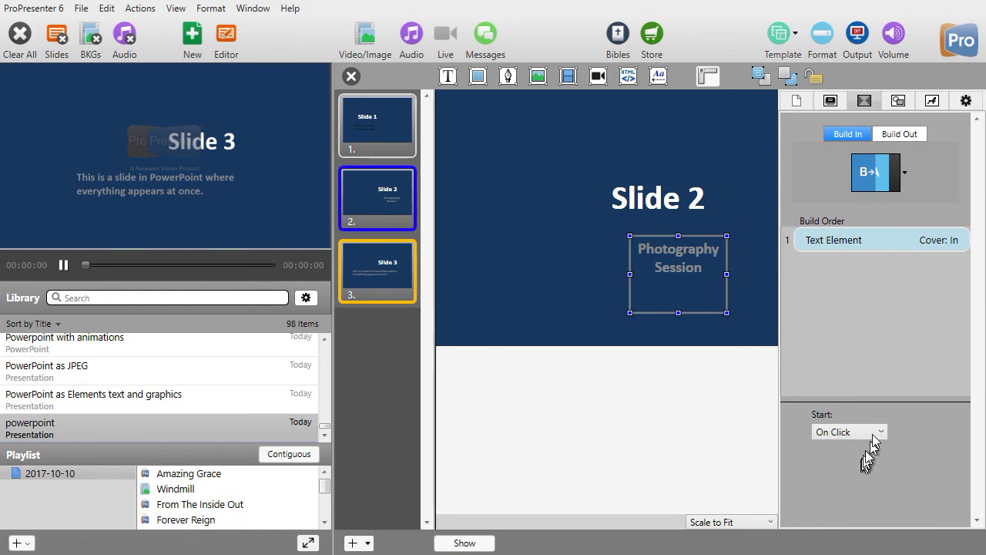
pyautogui.click(352, 76)
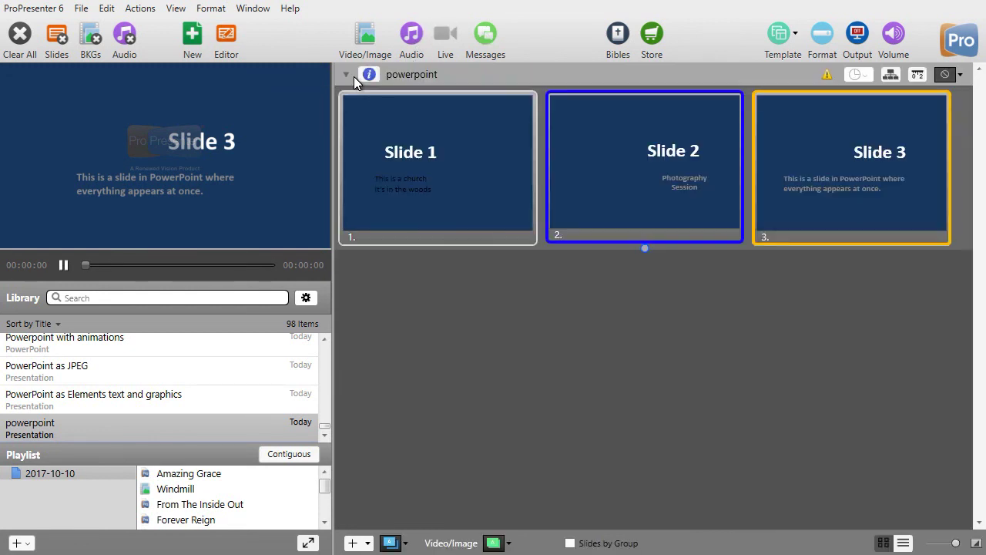
# Step: Clear the output and present the text-only slides 1 to 3 in order, triggering the text build on slide 2
pyautogui.click(35, 37)
pyautogui.click(483, 168)
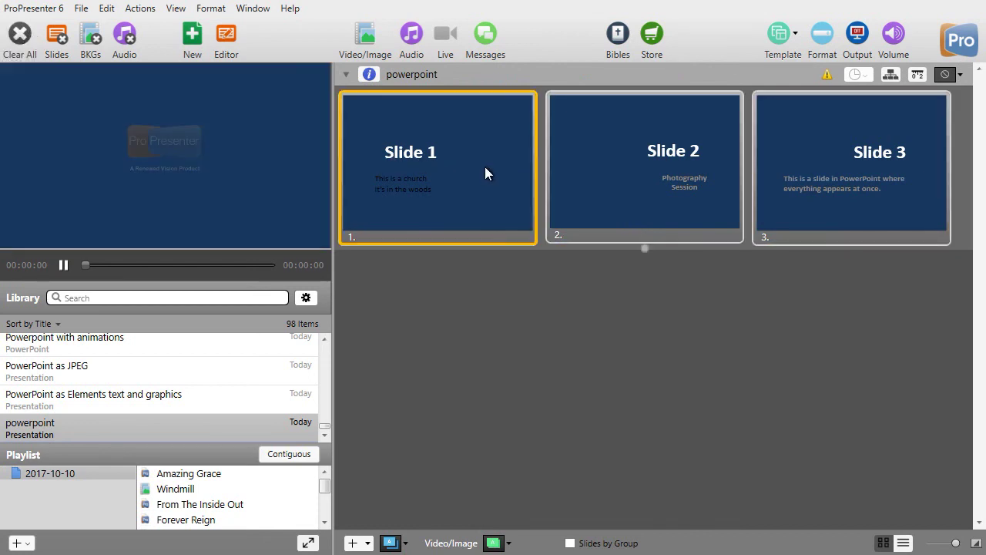
pyautogui.click(639, 149)
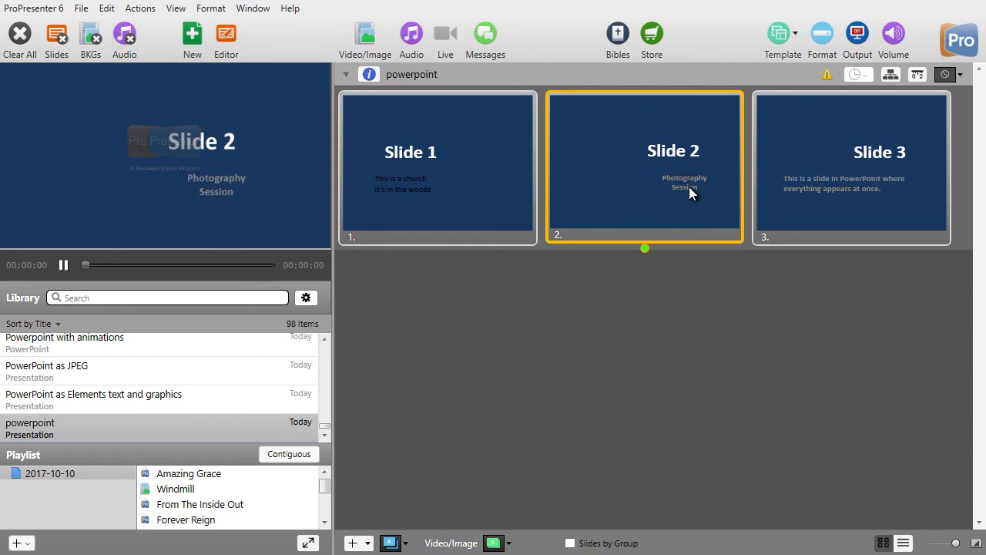
pyautogui.click(788, 173)
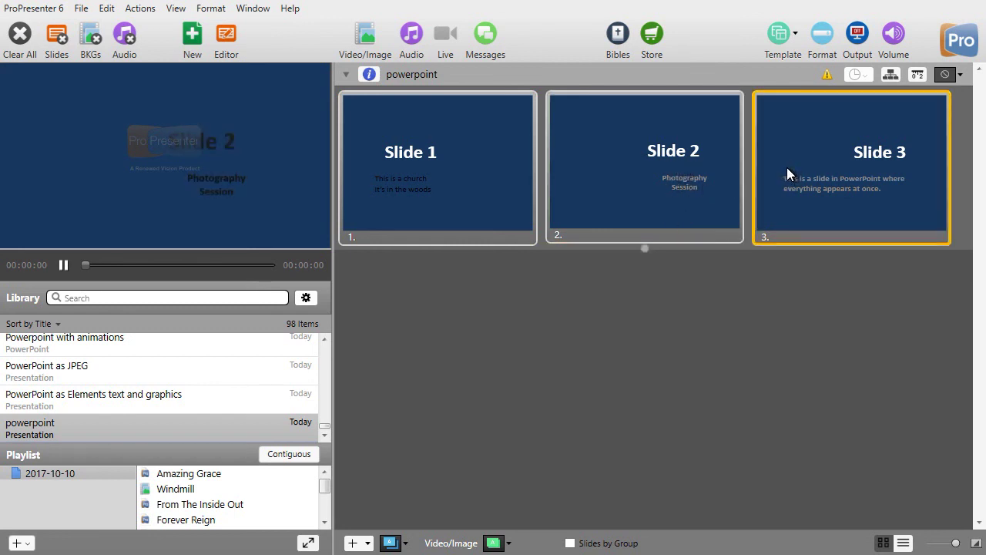